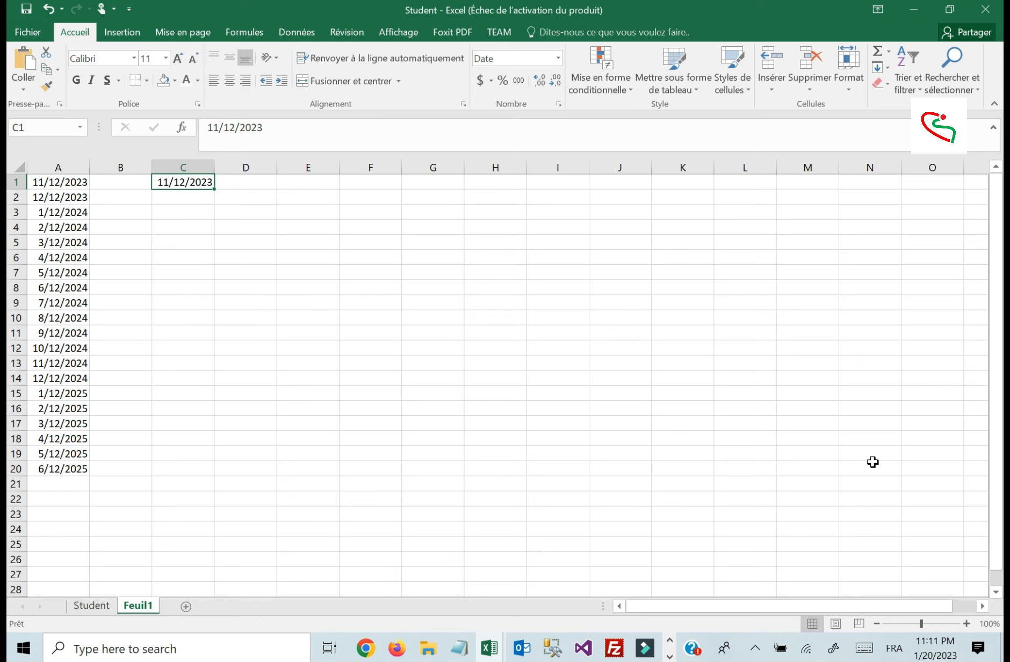
Switch to the Windows date and time settings and set the regional format to a French locale with day/month/year dates.
click(939, 651)
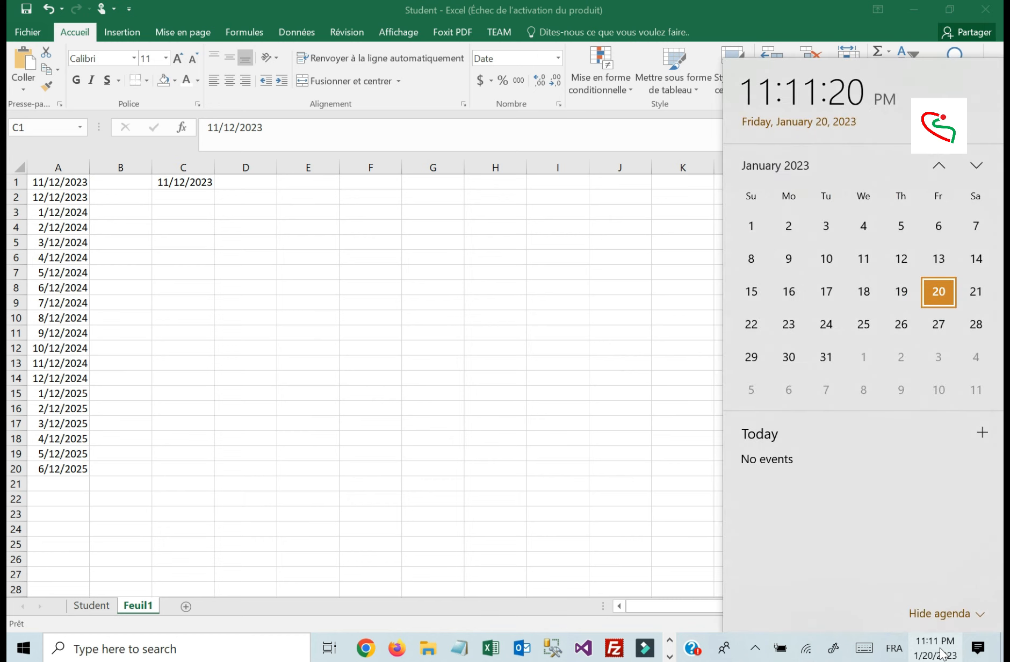
click(940, 652)
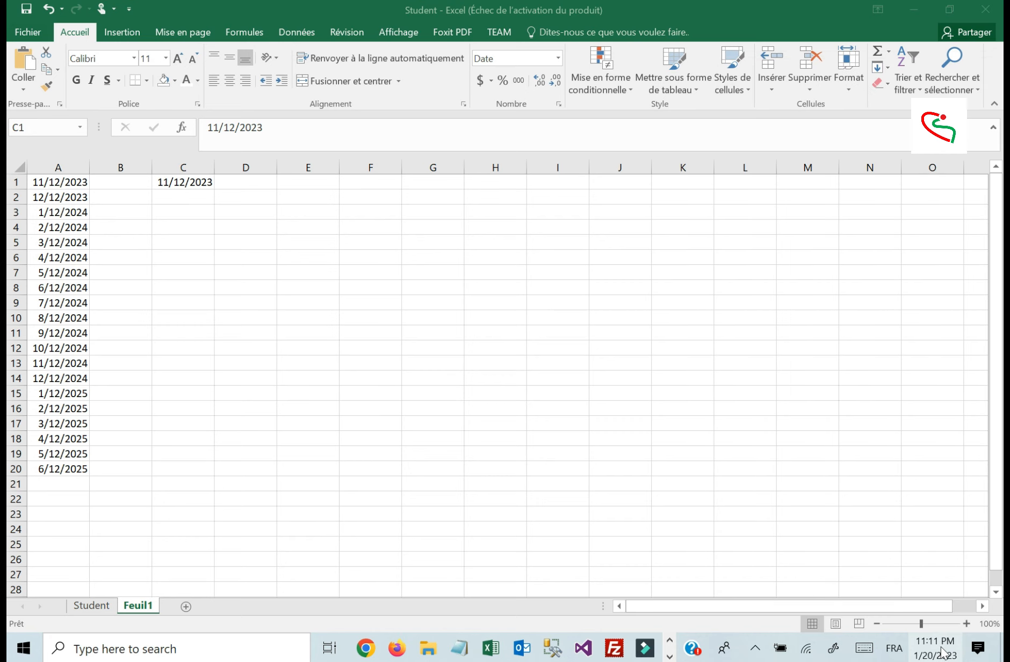
right_click(941, 652)
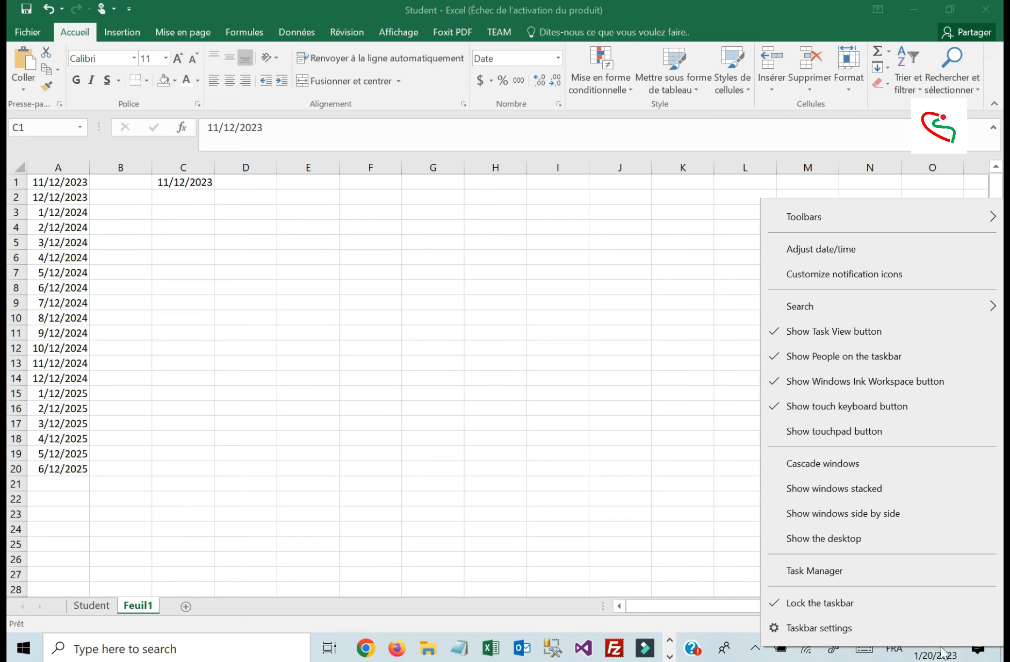
click(855, 251)
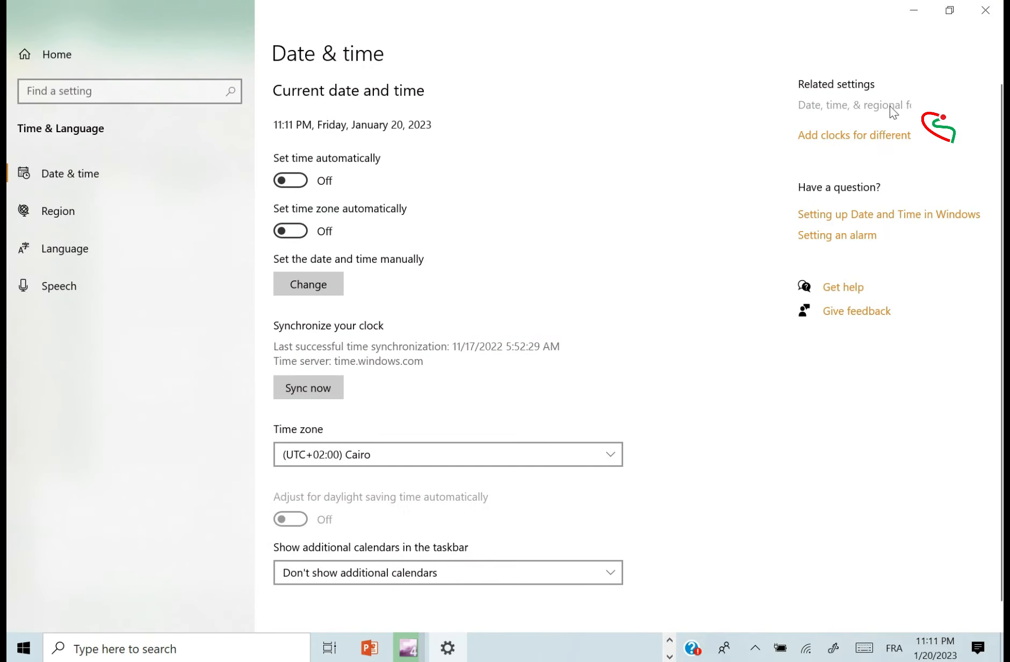
click(889, 108)
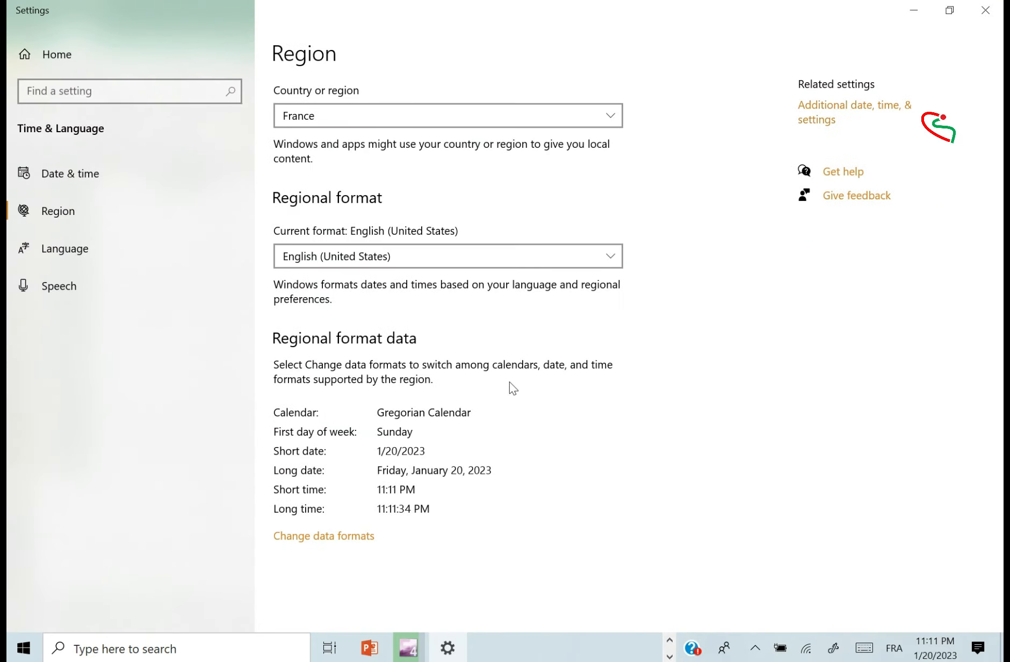
click(381, 259)
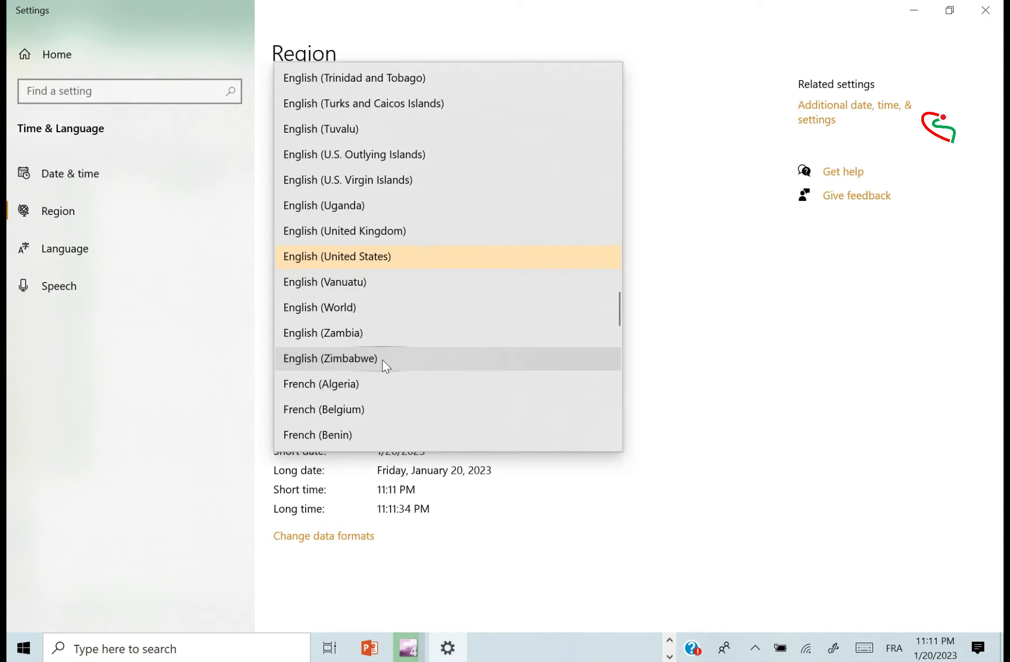
scroll(383, 363, down, 4)
scroll(383, 368, down, 3)
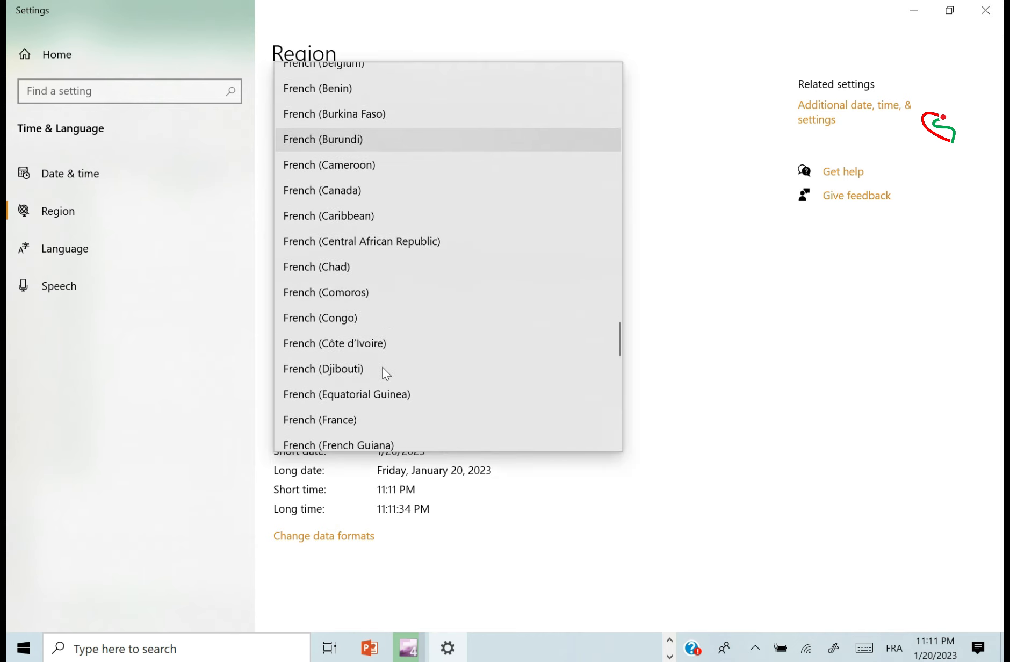
click(359, 367)
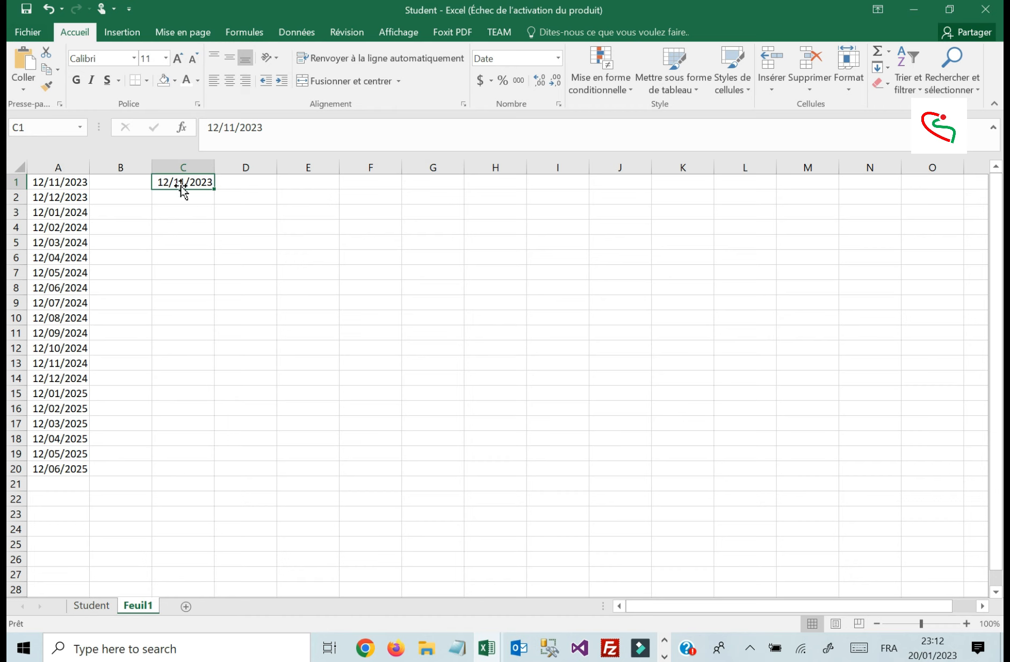
Change the date in cell C1 of Feuil1 to 11/12/2023.
click(212, 127)
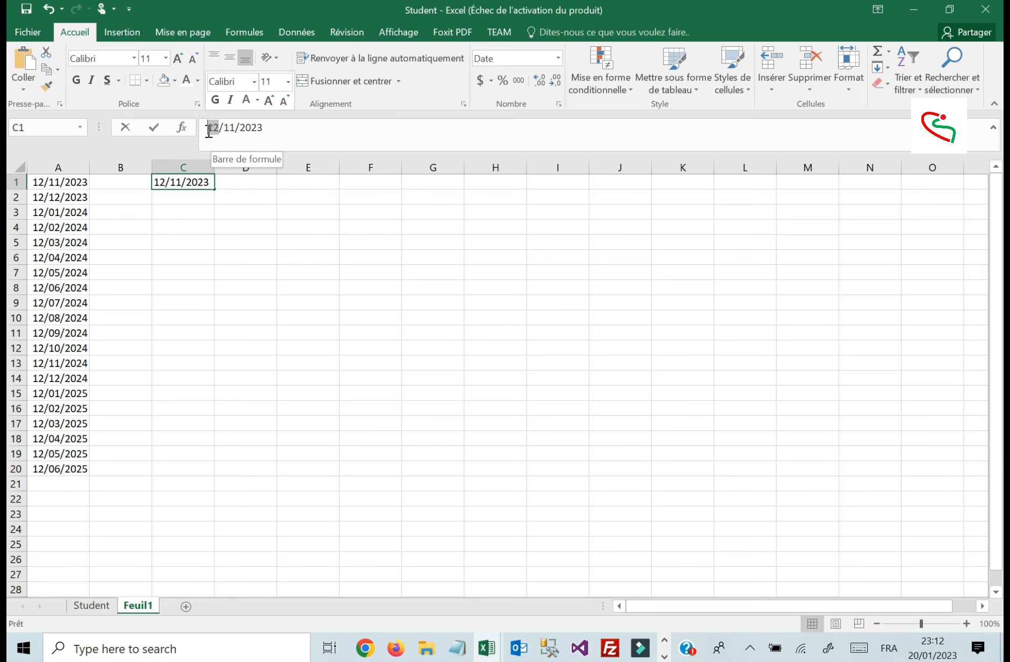
text(1)
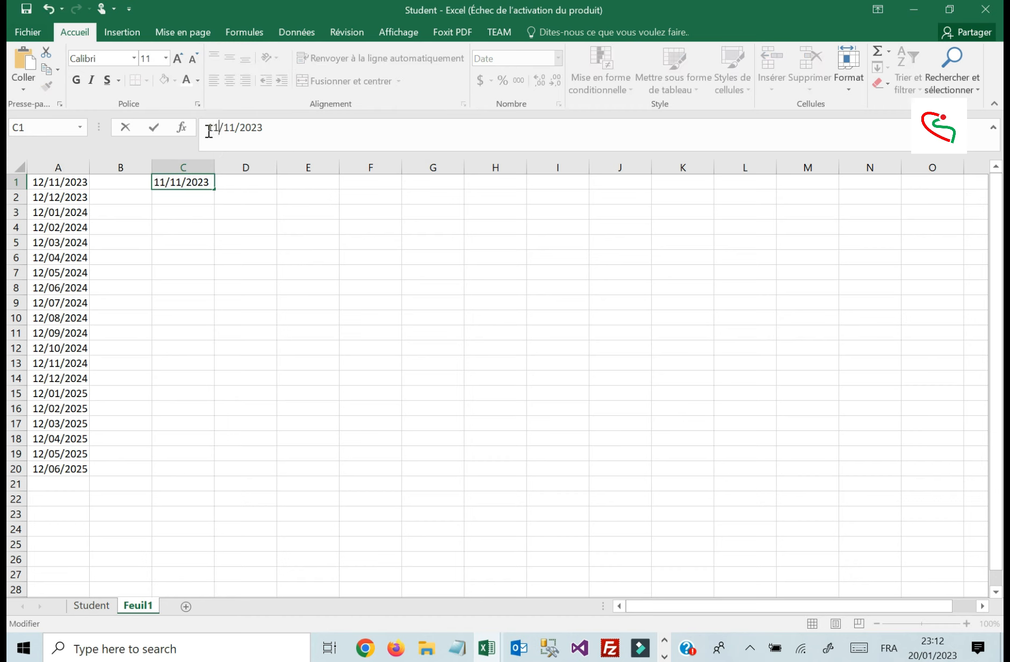
click(241, 134)
key(BackSpace)
text(2)
click(207, 239)
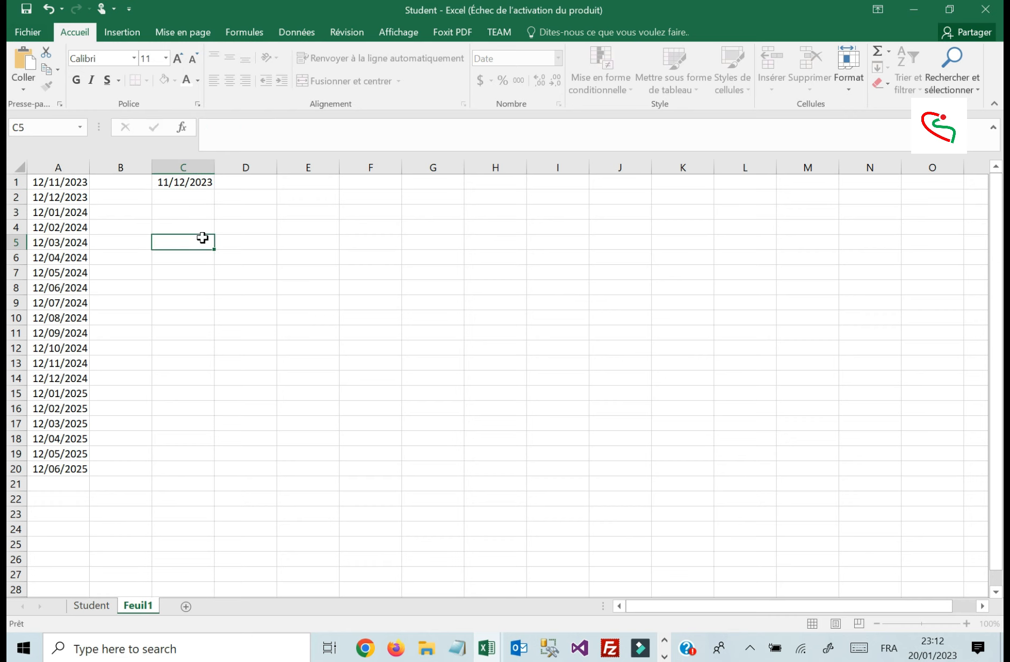
Fill the date in C1 down to C20 as a series of consecutive days.
click(192, 197)
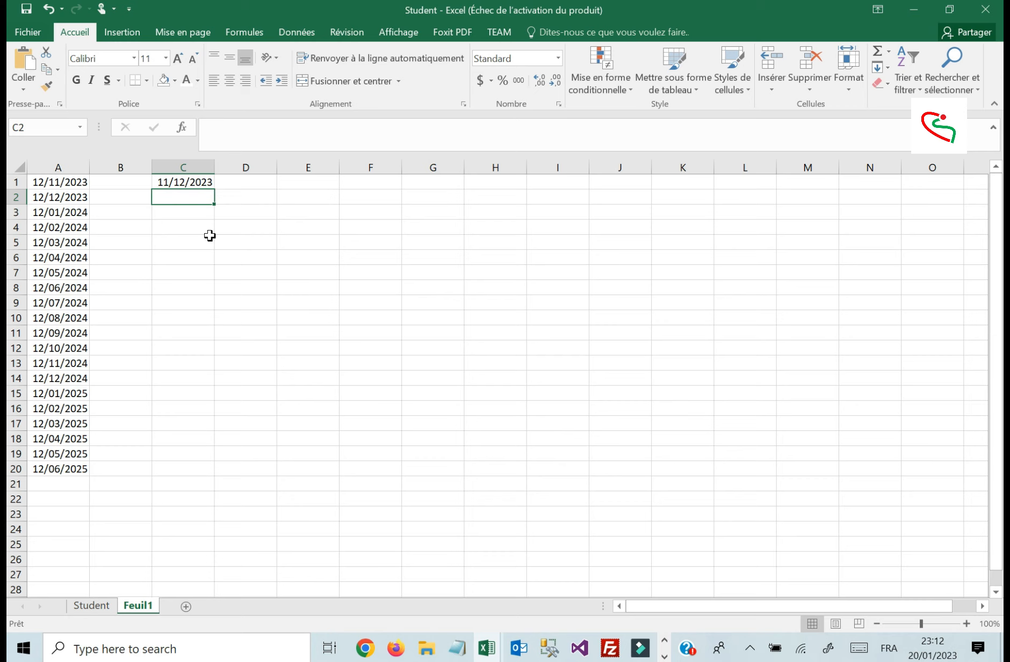
click(194, 182)
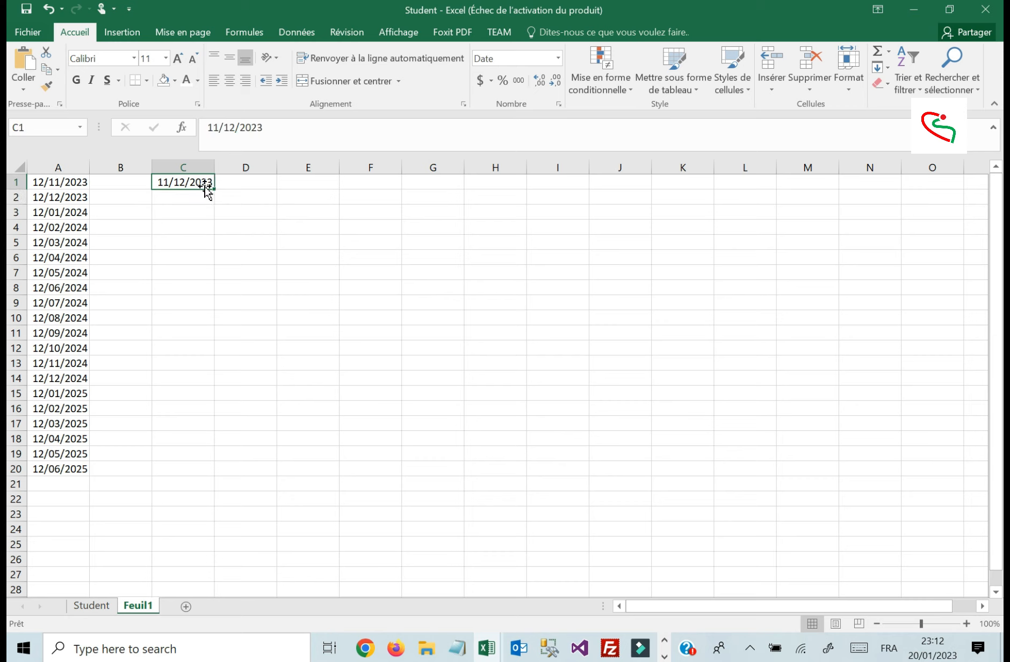
drag(214, 188, 209, 477)
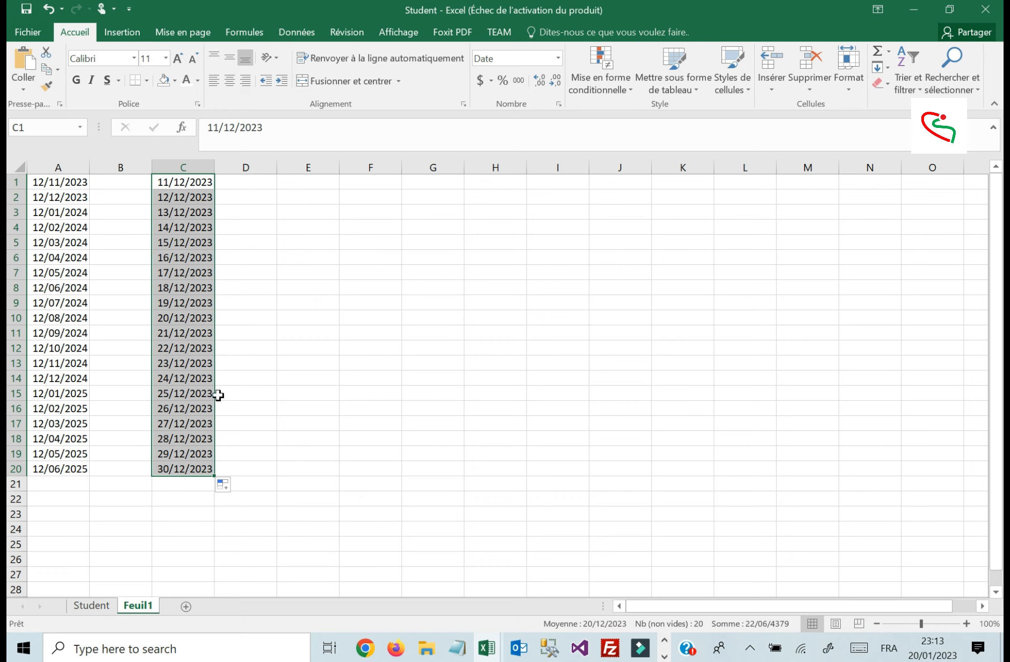
Extract the day of each date with =JOUR(C1) in D1 and fill the formula down to D20.
click(282, 183)
click(248, 182)
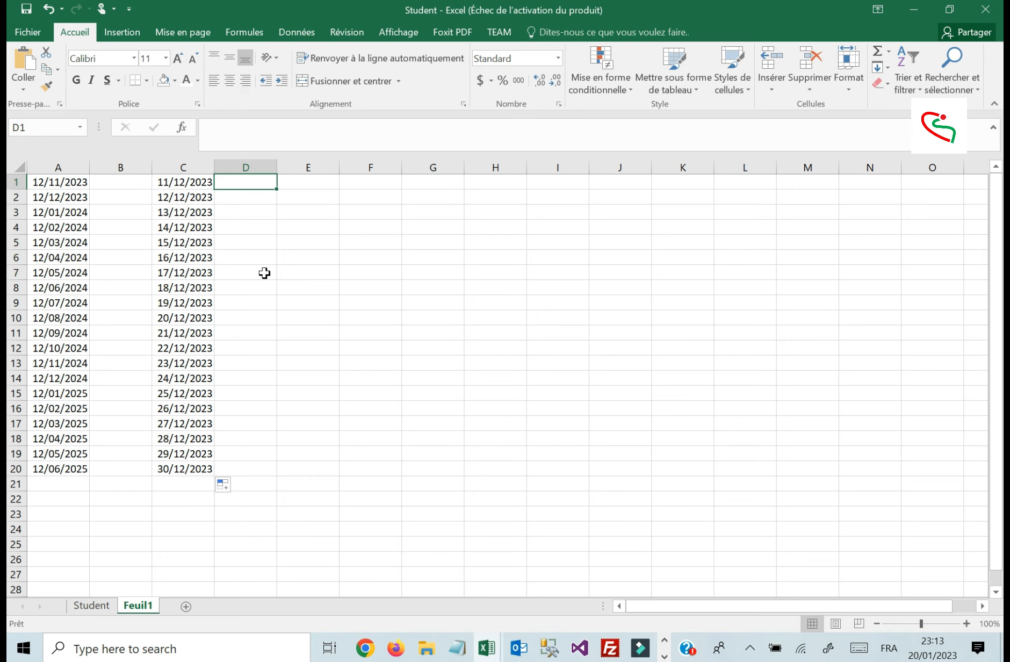
text(=)
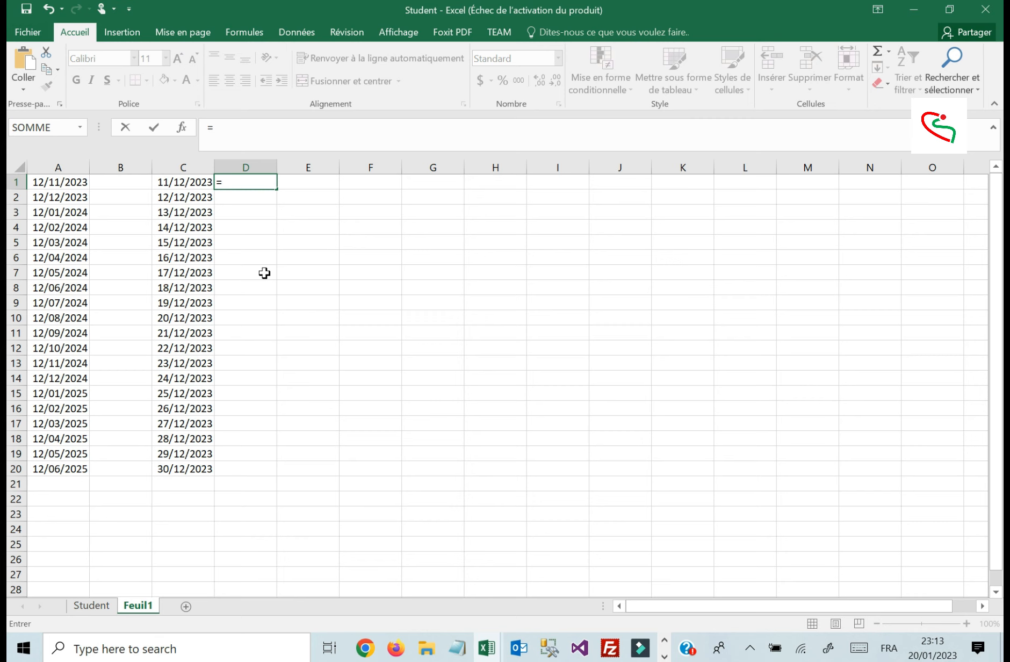
text(jour)
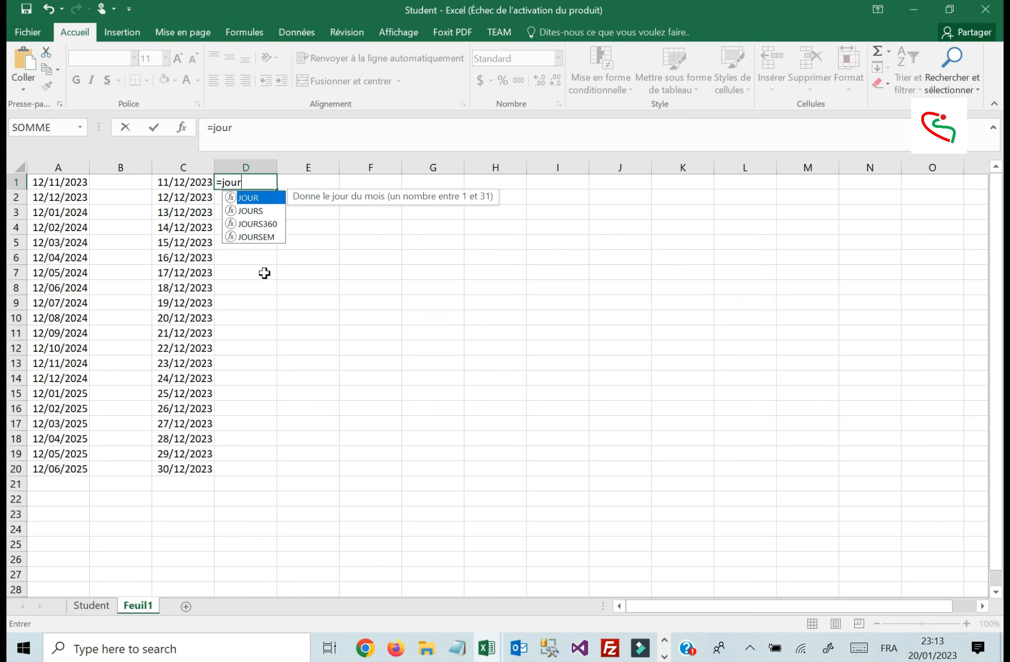
key(Tab)
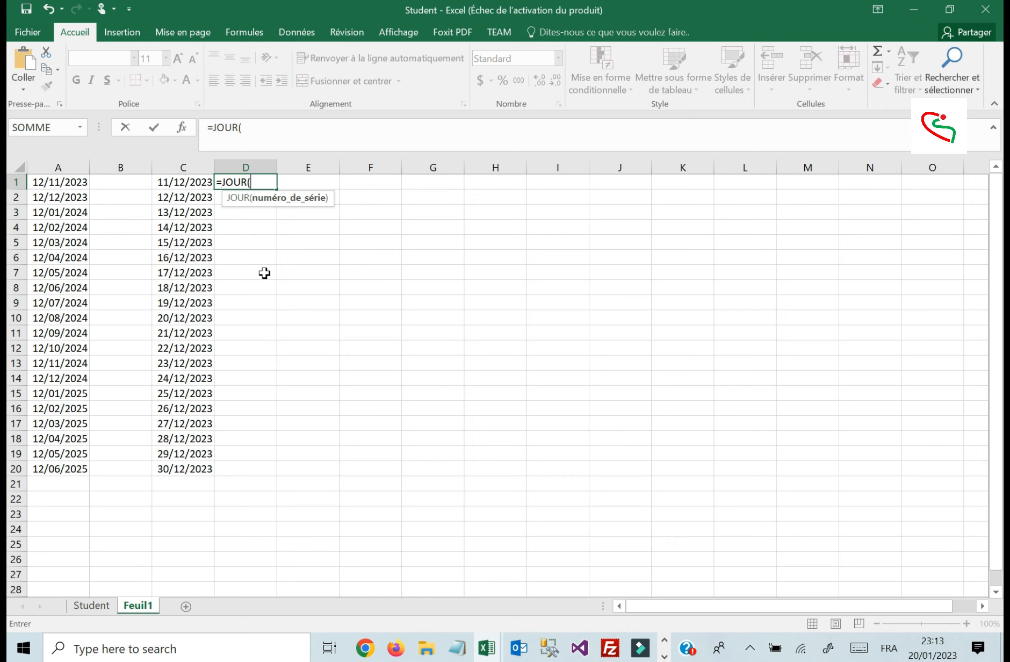
click(188, 182)
text())
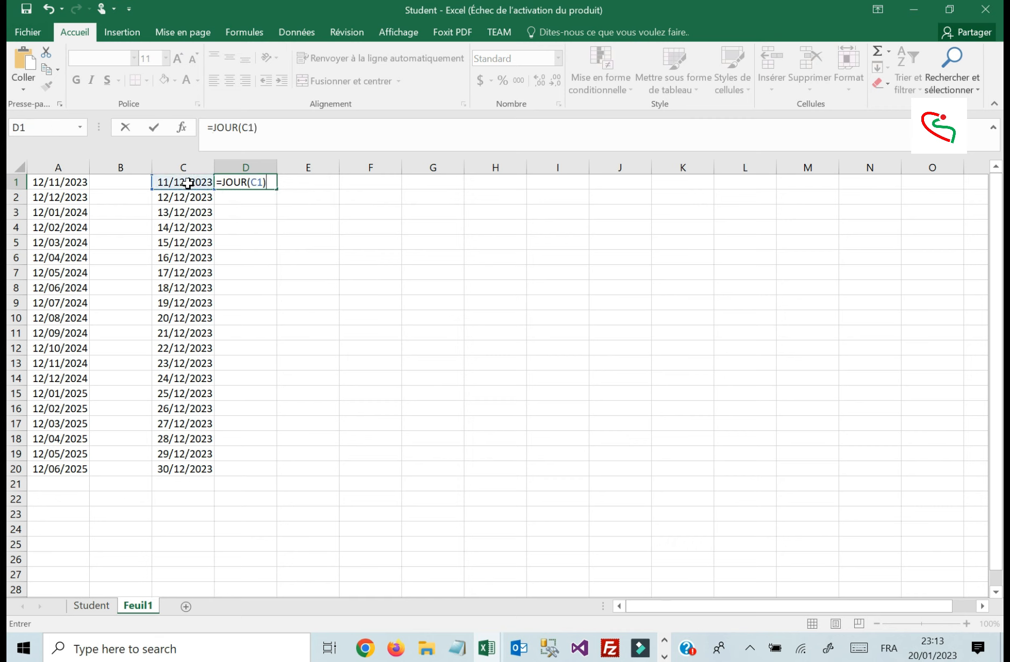
key(Return)
click(259, 183)
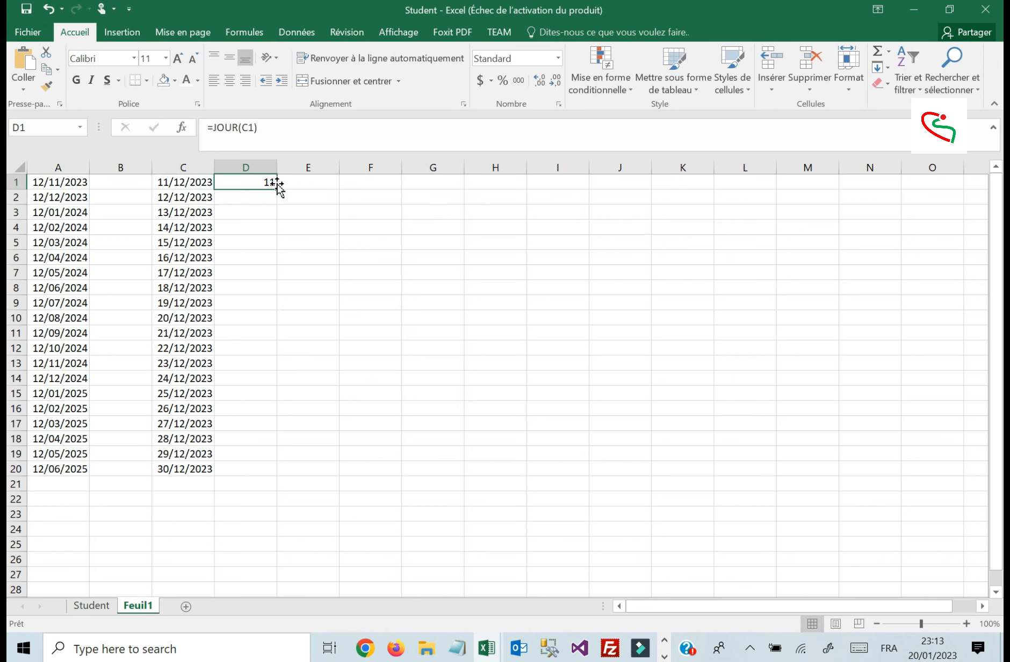
drag(279, 192, 265, 472)
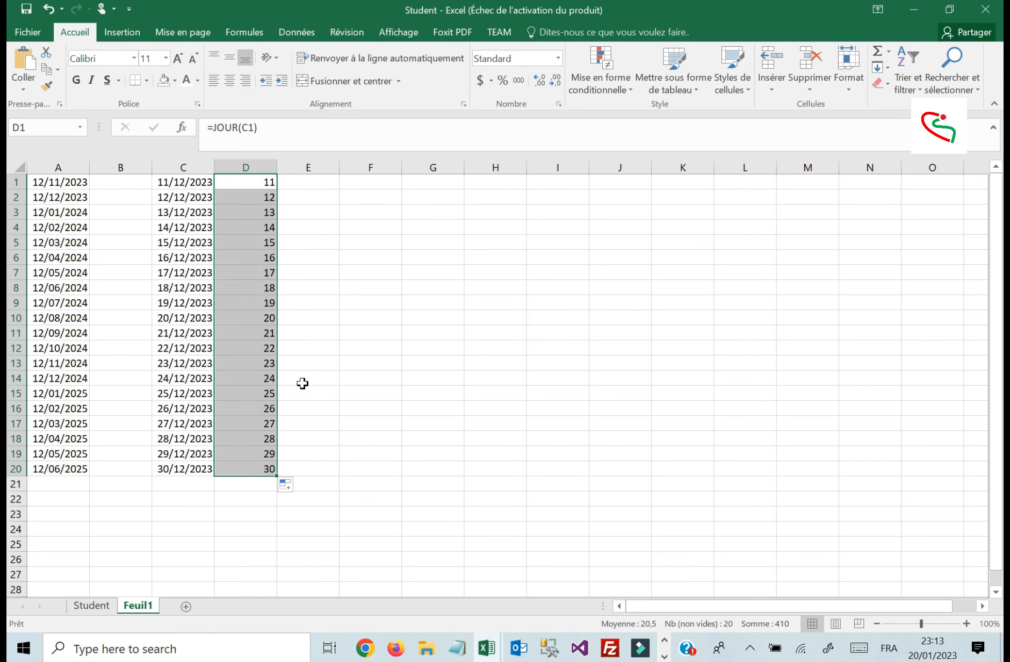
Extract the month of each date with =MOIS(C1) in E1 and fill the formula down to E20.
click(333, 186)
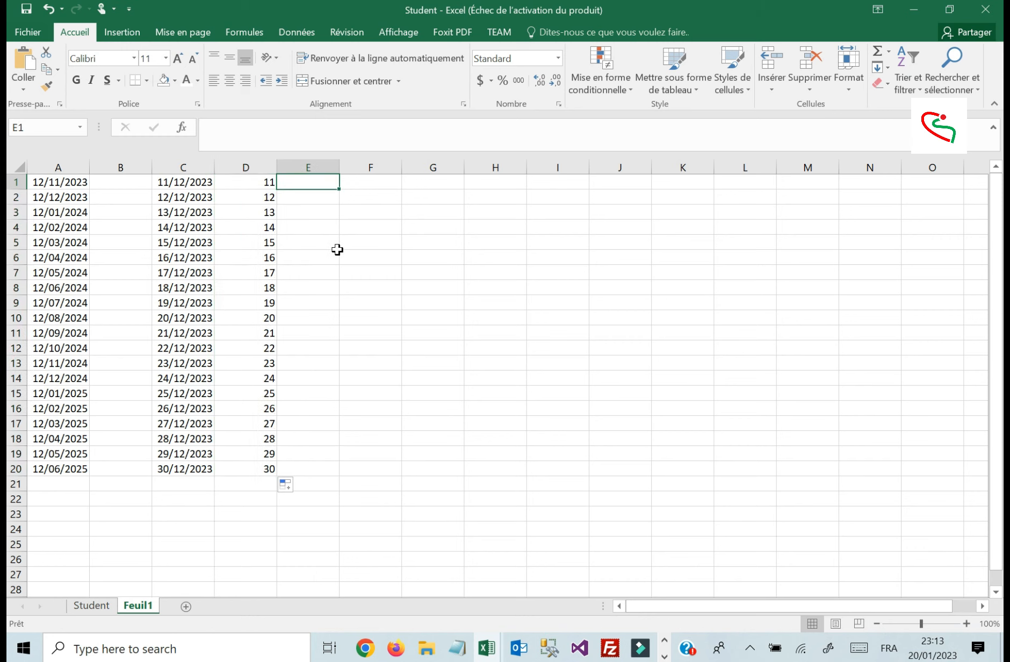
text(=mois)
key(Tab)
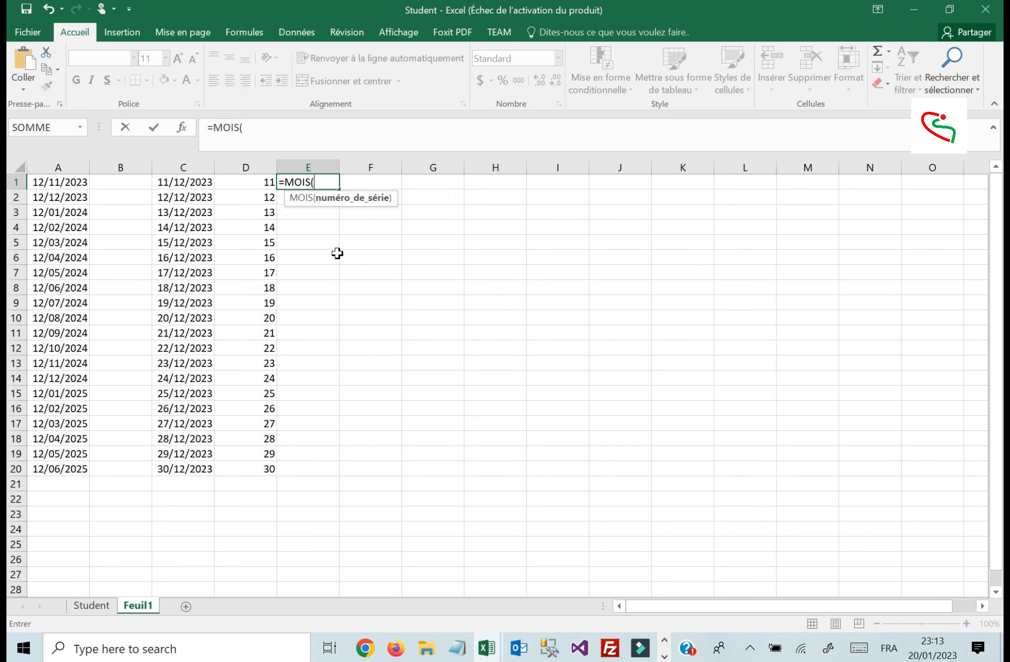
click(193, 182)
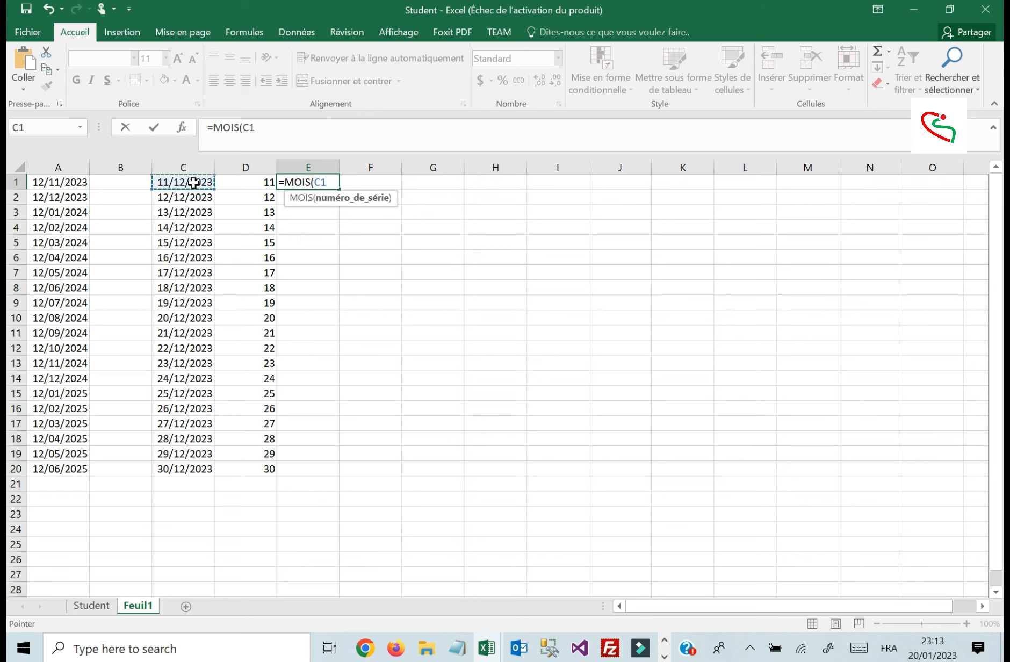
text())
key(Return)
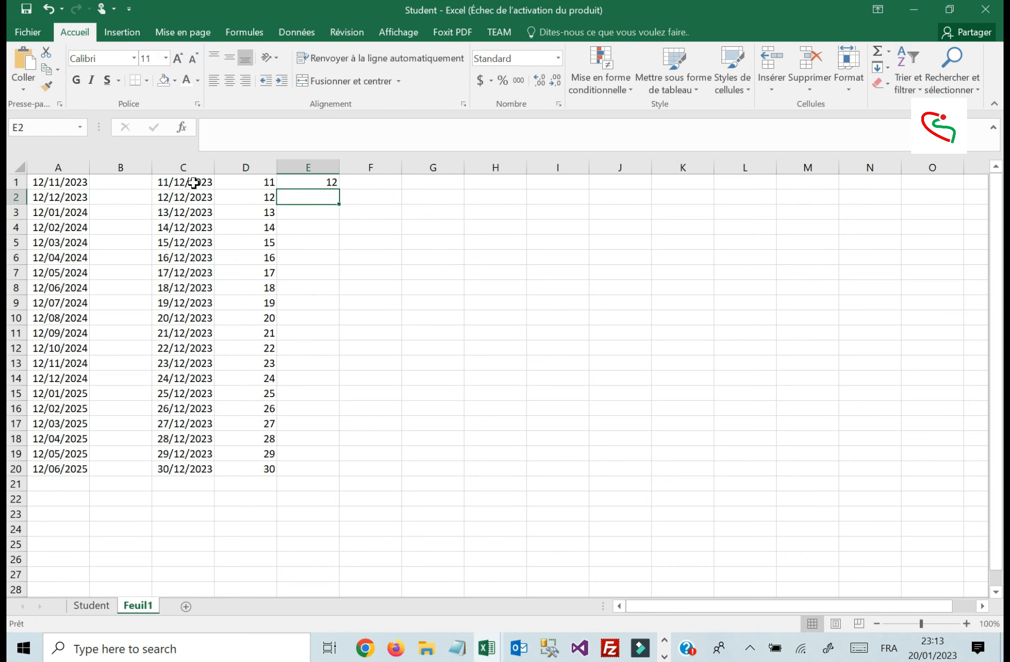
click(325, 184)
drag(337, 189, 321, 481)
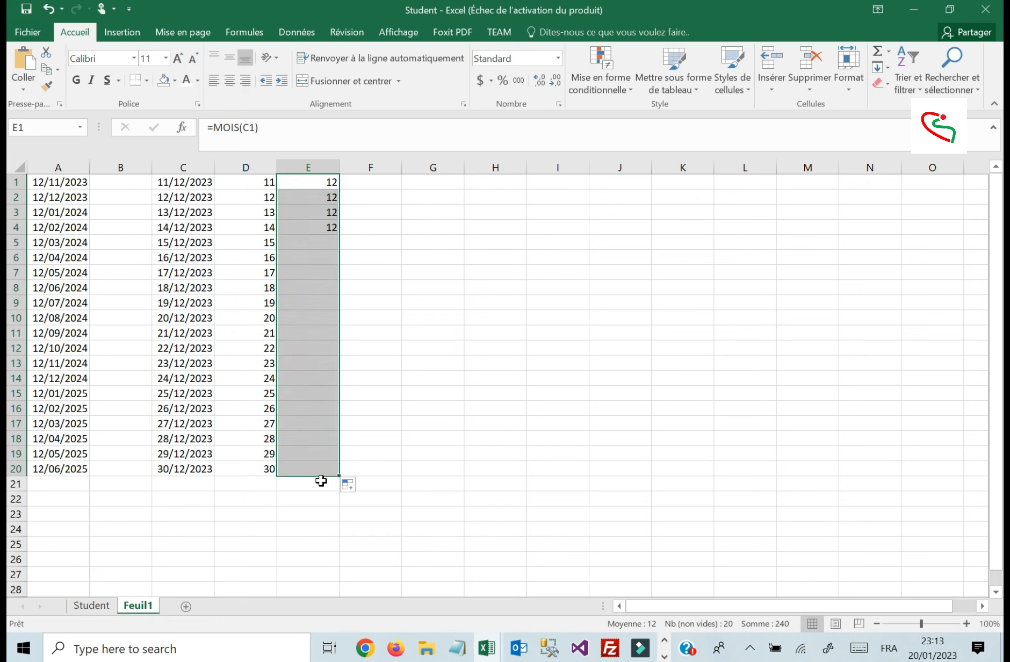
Extend the daily dates in column C and the day and month formulas in columns D and E down to row 25.
click(201, 469)
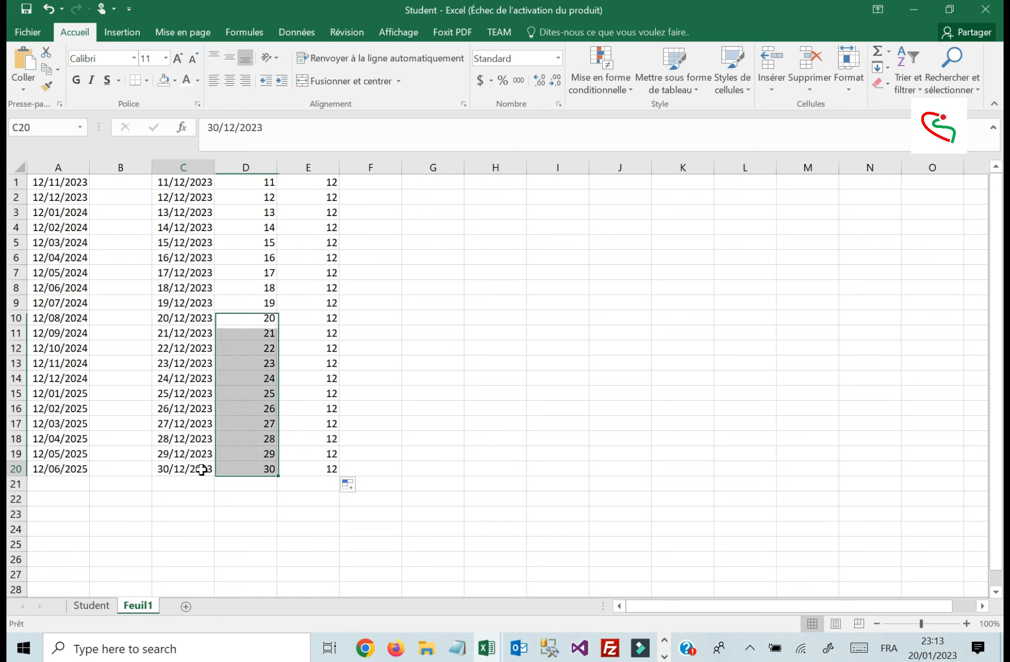
drag(213, 476, 210, 545)
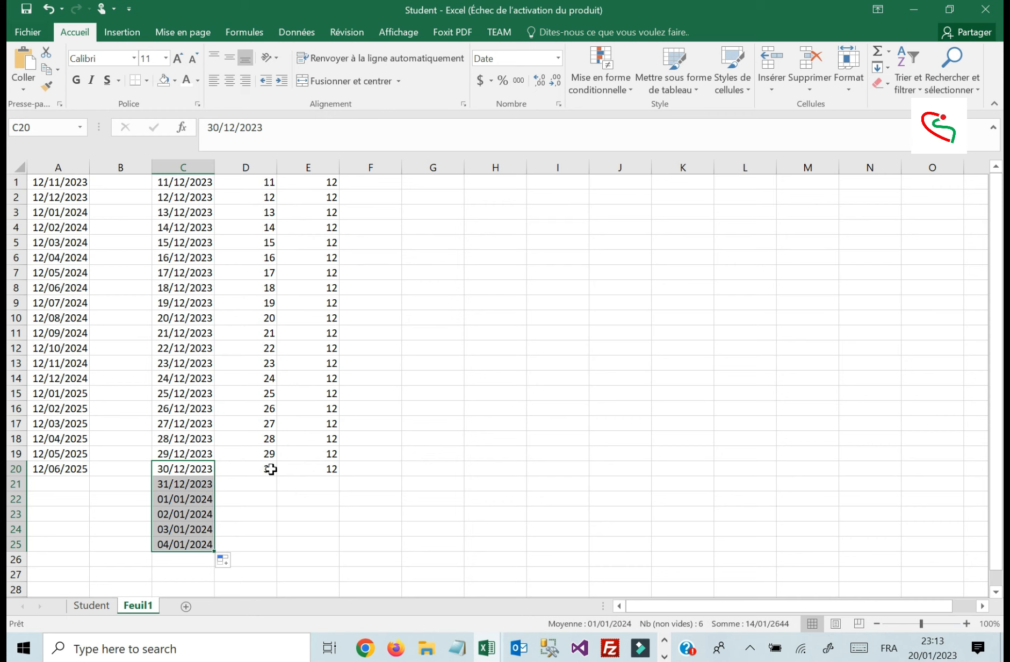
drag(281, 471, 285, 538)
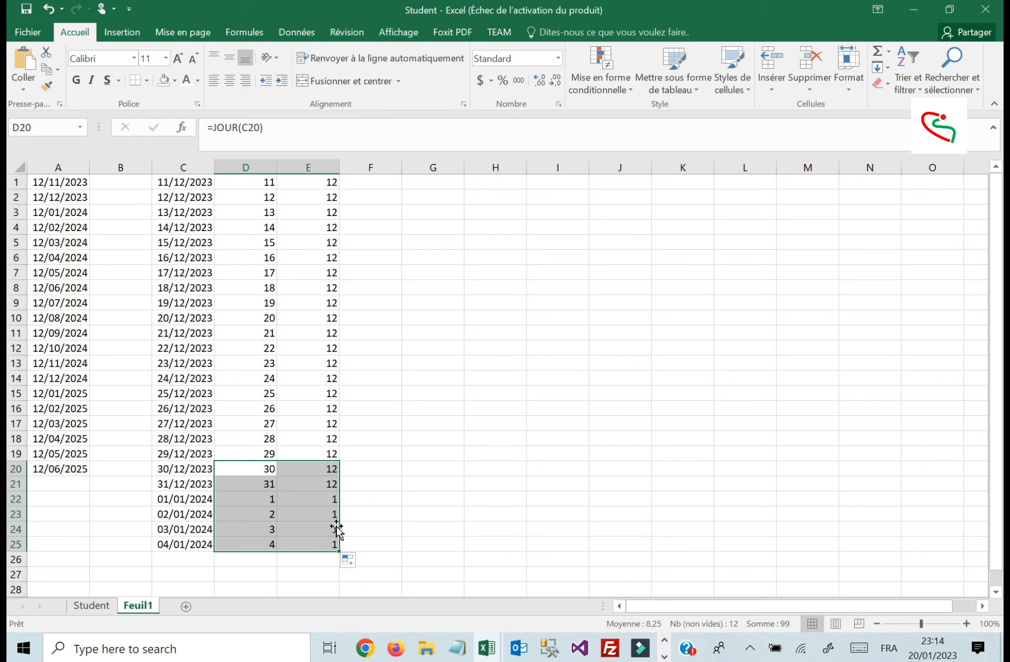
Extract the year of each date with =ANNEE(C1) in F1 and fill the formula down to F25.
click(354, 183)
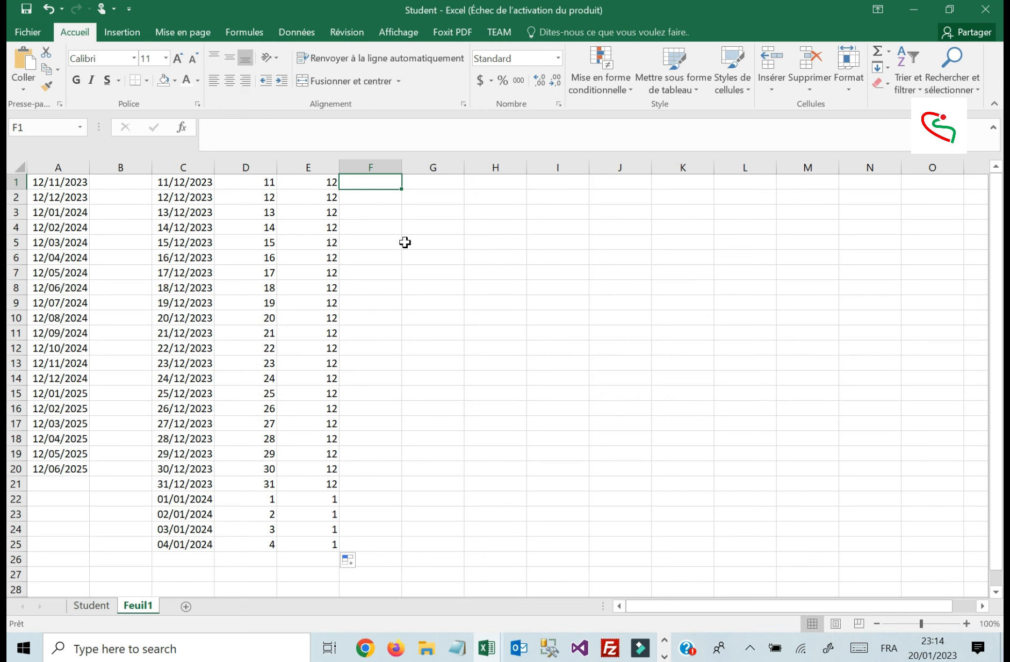
text(=ann)
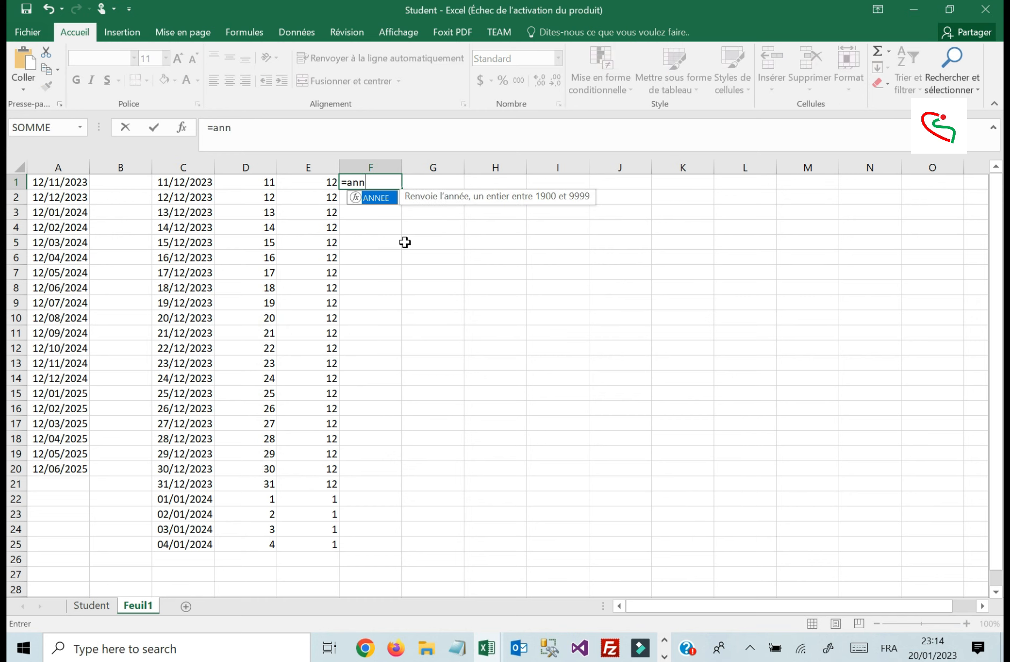
key(Tab)
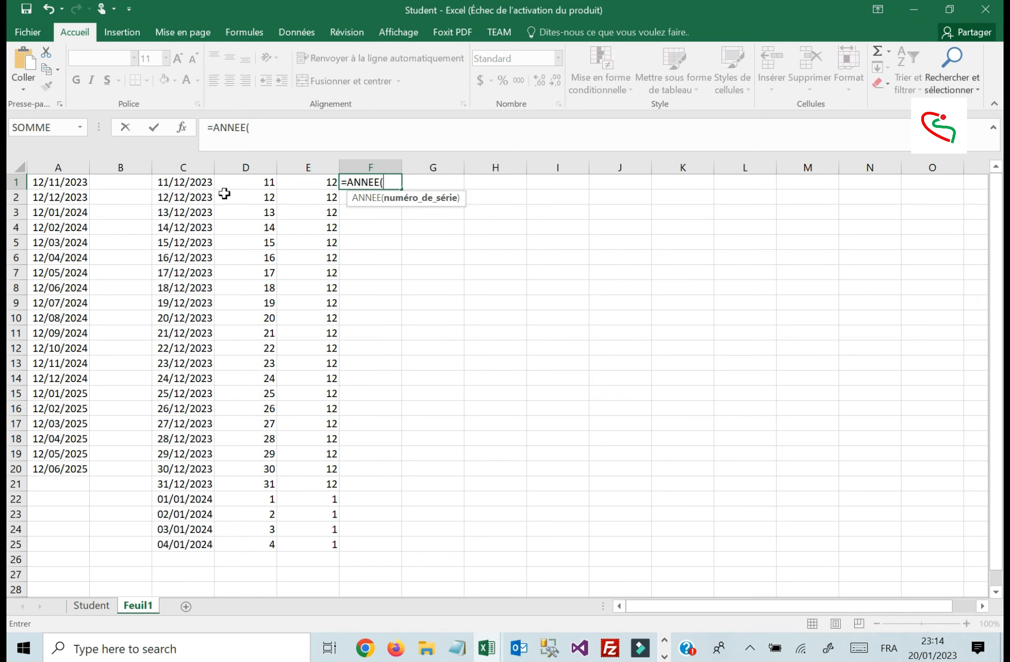
click(208, 181)
text())
key(Return)
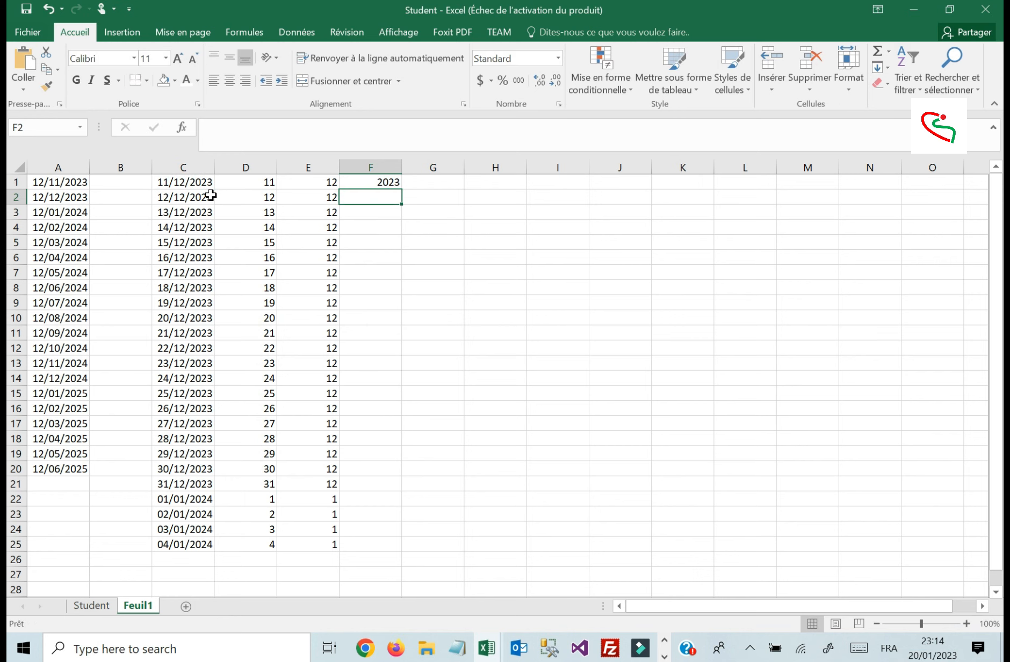
click(394, 184)
drag(399, 188, 387, 547)
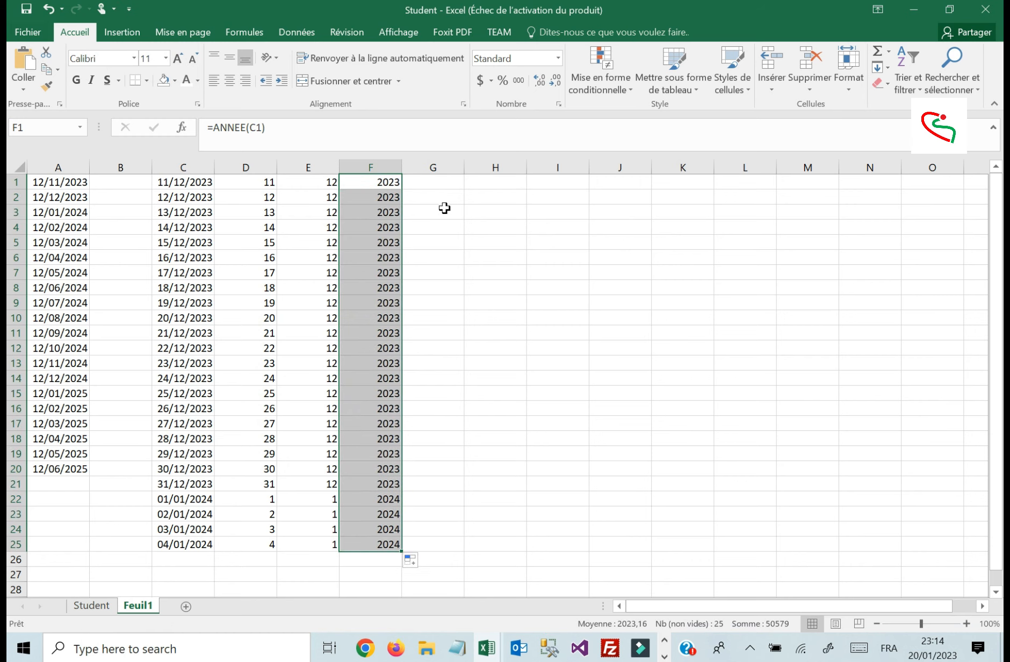
click(439, 183)
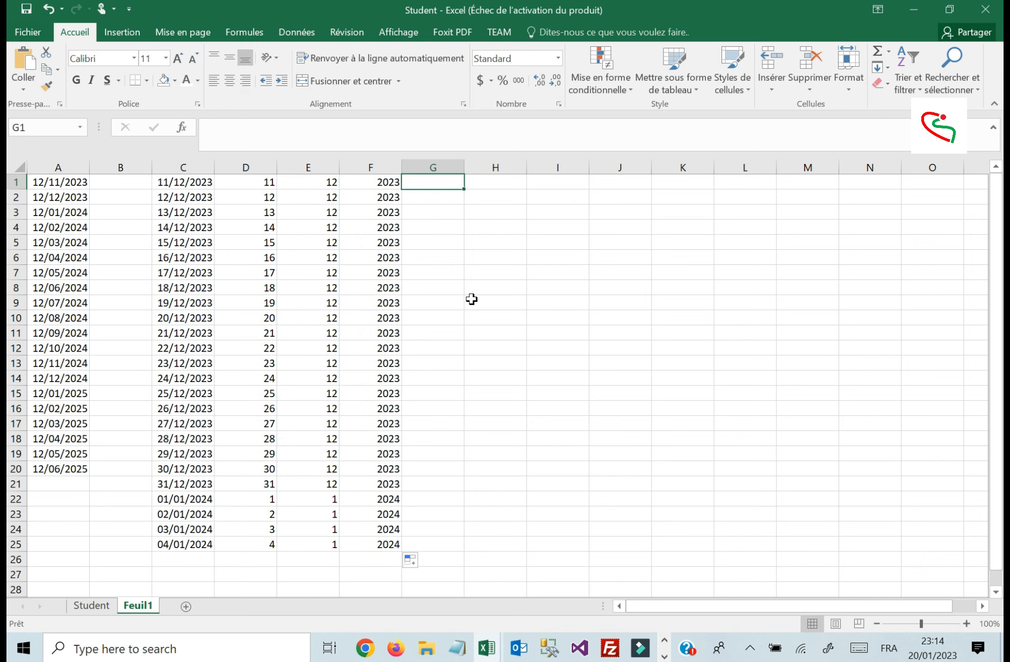
text(=)
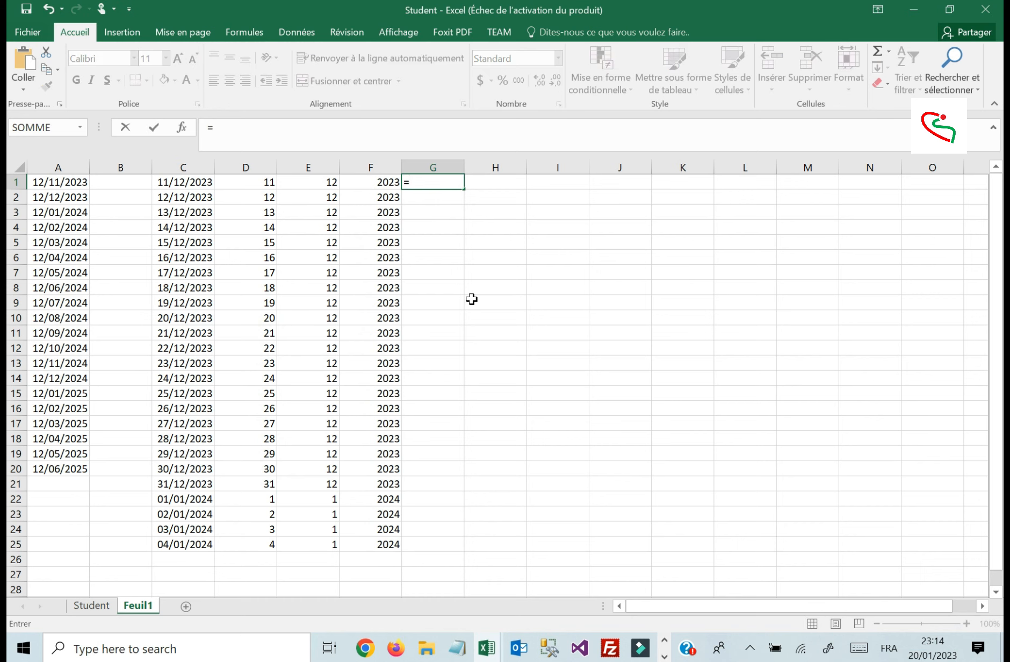
text(for)
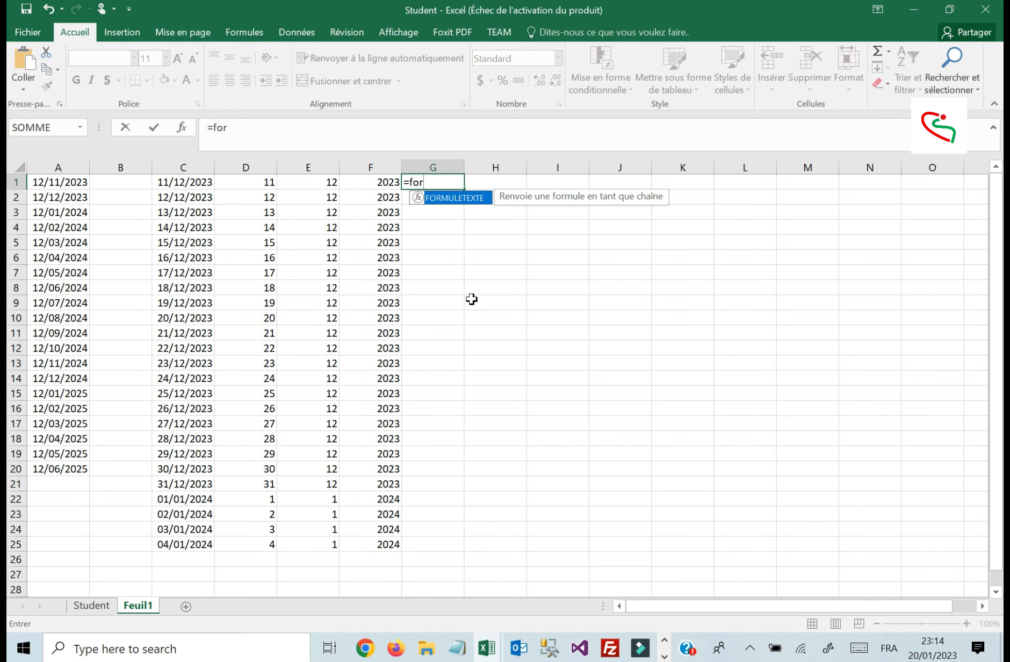
key(BackSpace)
key(BackSpace)
key(BackSpace)
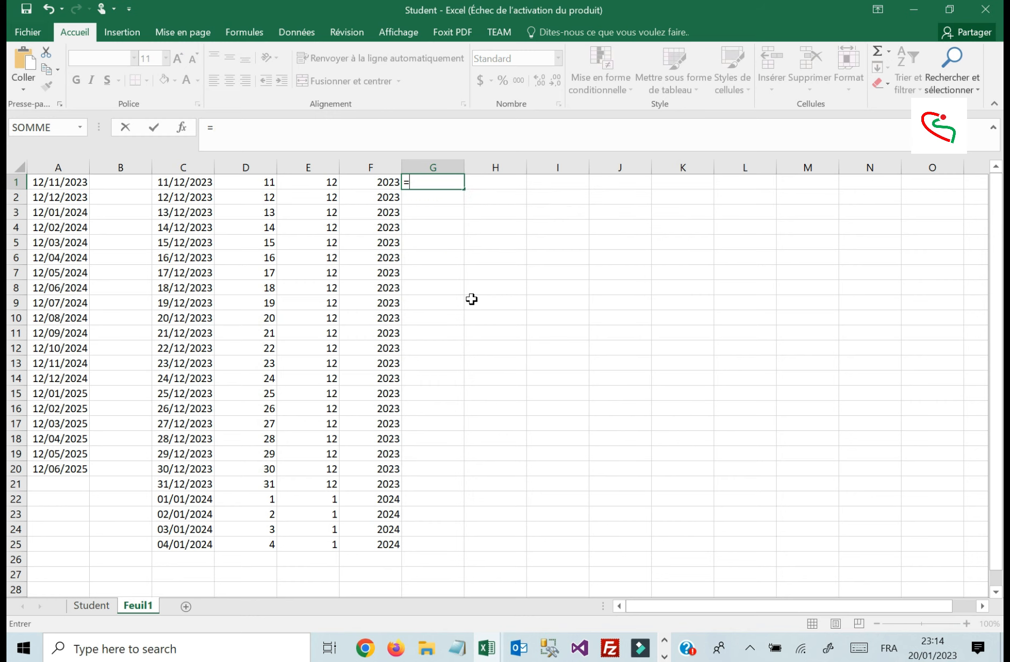
key(BackSpace)
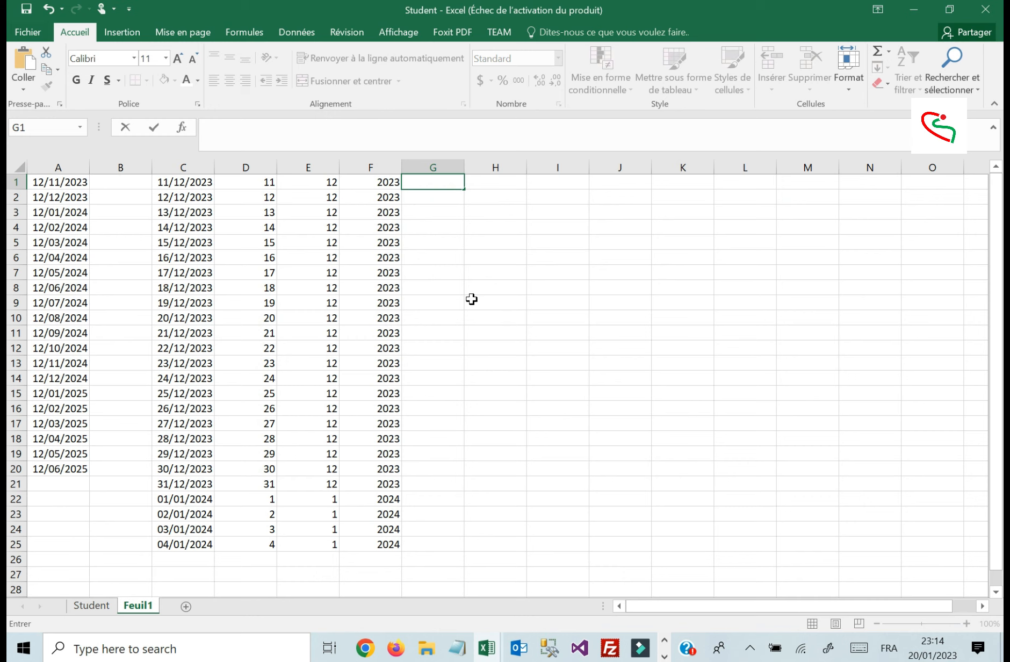
Format the dates in C1:C25 with the French (France) date type 14-mars, showing only day and abbreviated month.
click(196, 184)
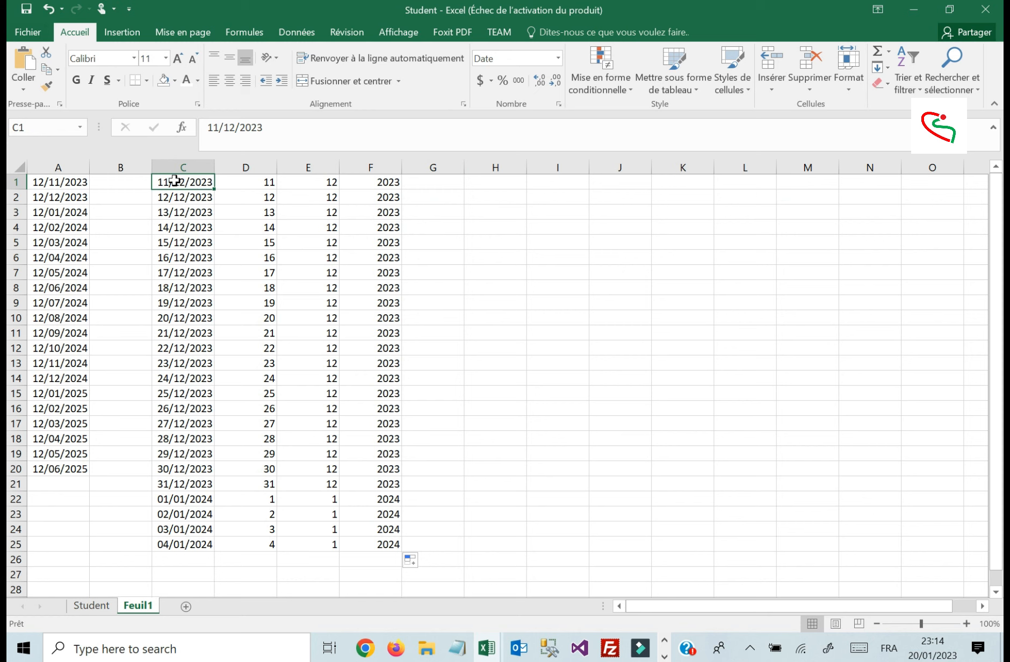
drag(189, 183, 203, 543)
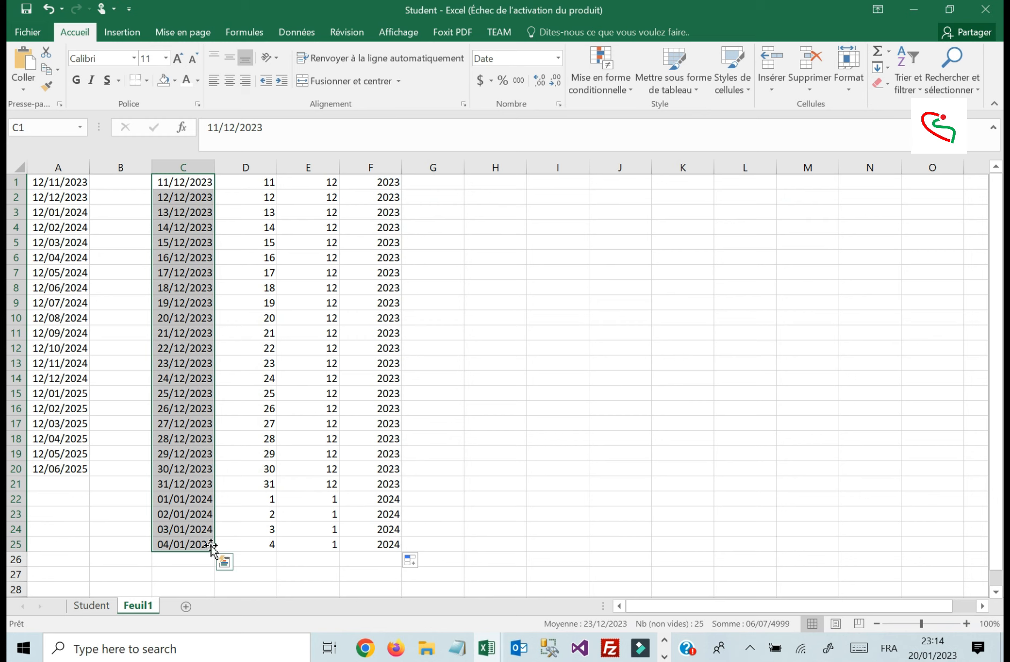
click(559, 58)
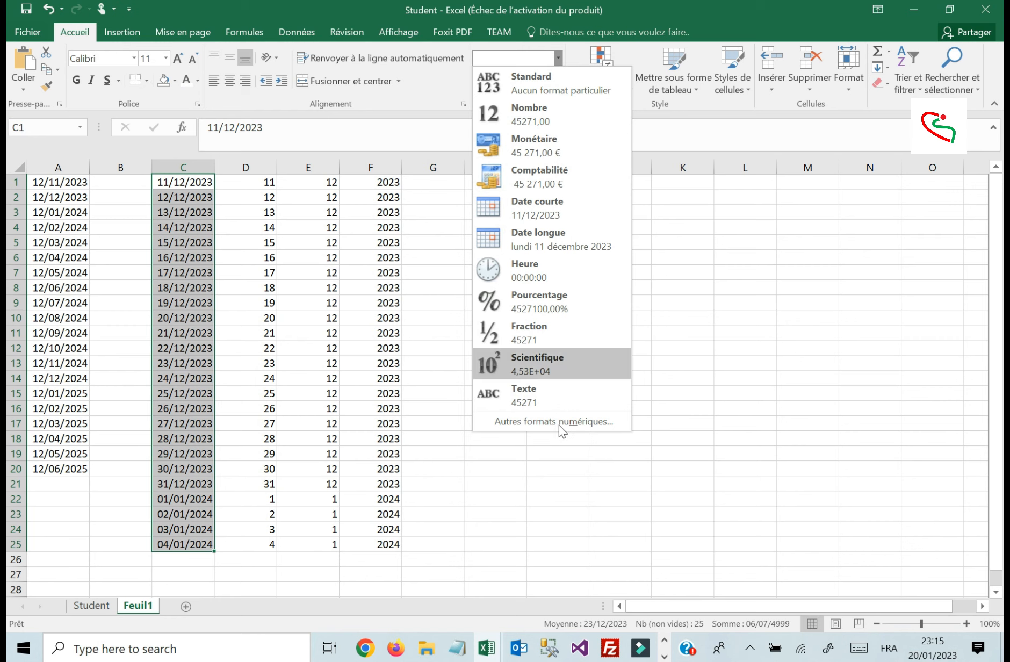
click(526, 420)
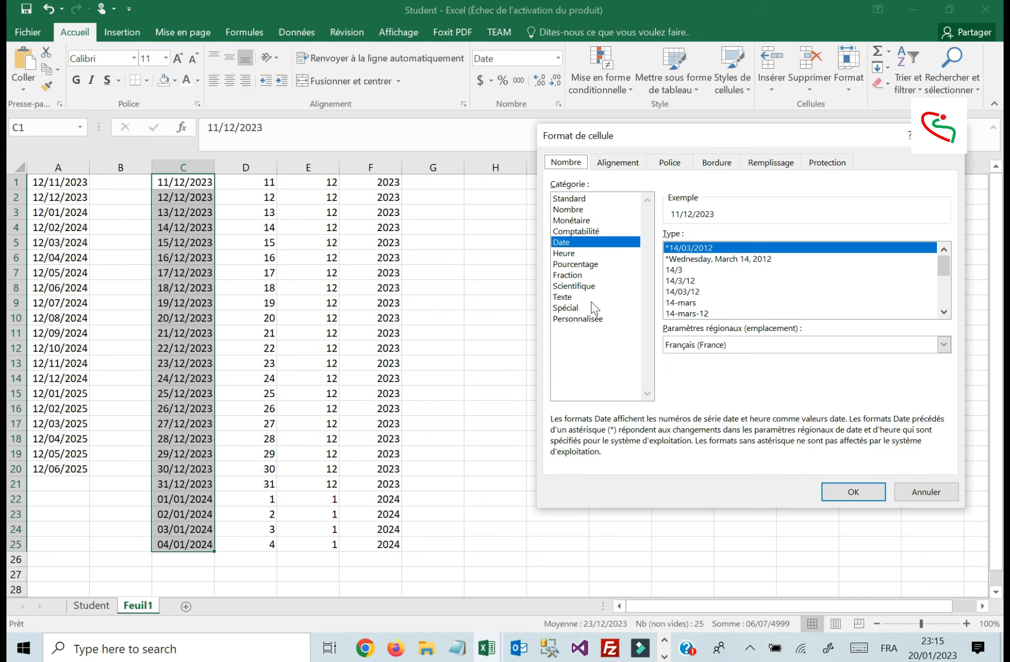
click(564, 246)
click(678, 304)
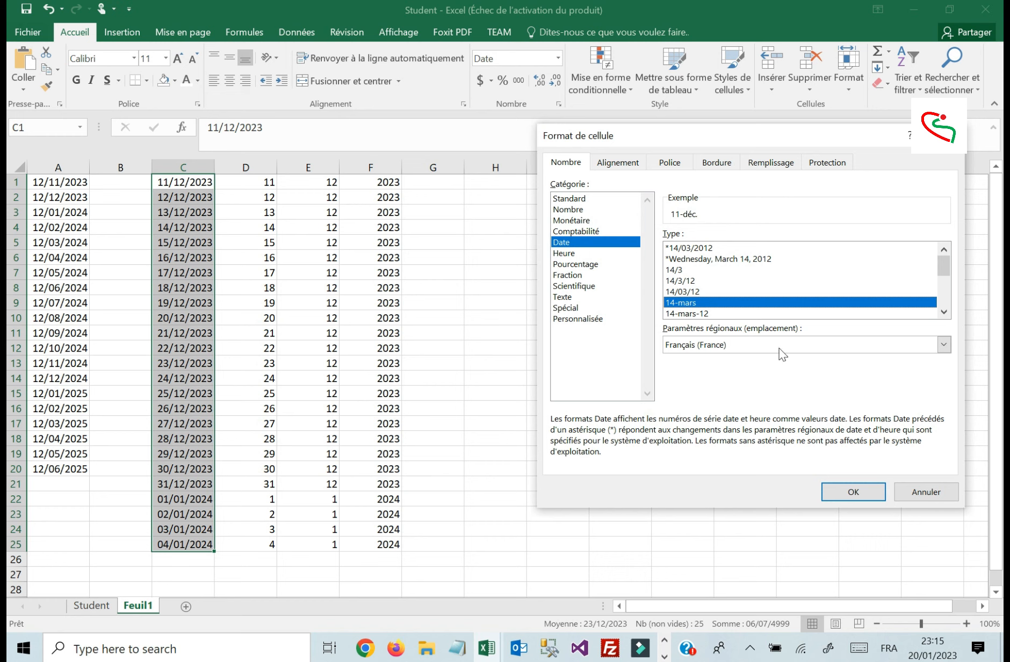
click(853, 492)
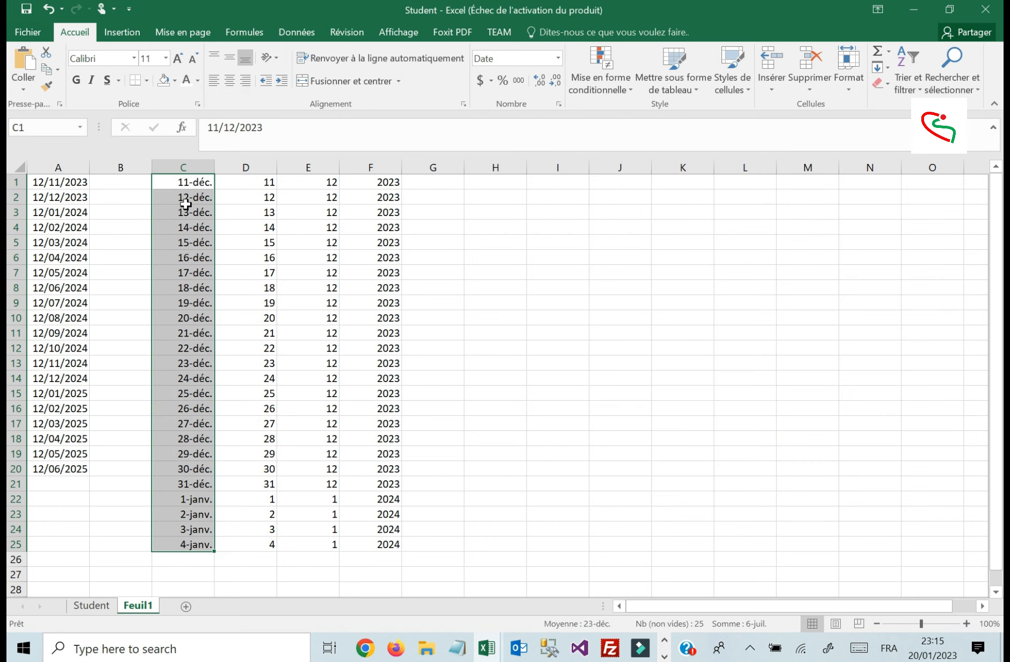
Change the date format of C1:C25 to the type 14 mars 2012, with the full month name and year.
click(559, 58)
click(545, 422)
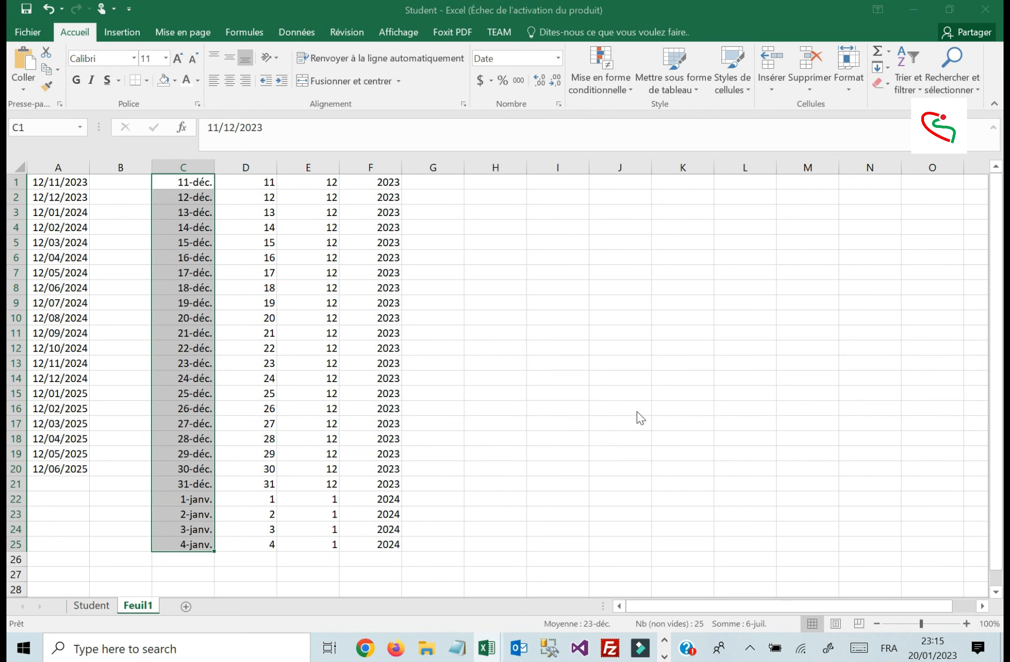
scroll(748, 297, down, 2)
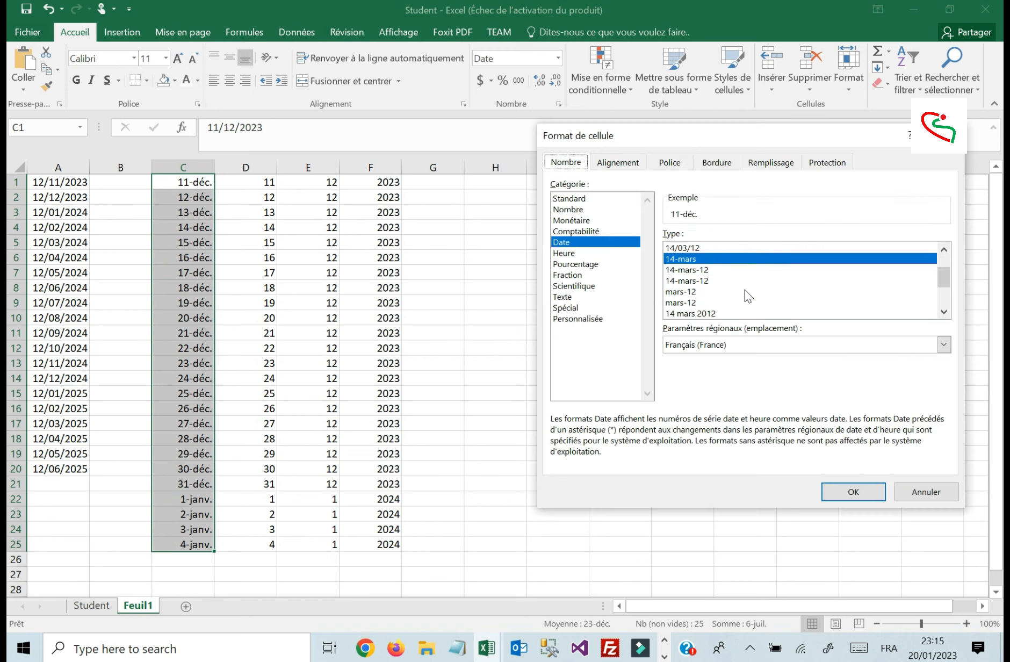
click(717, 313)
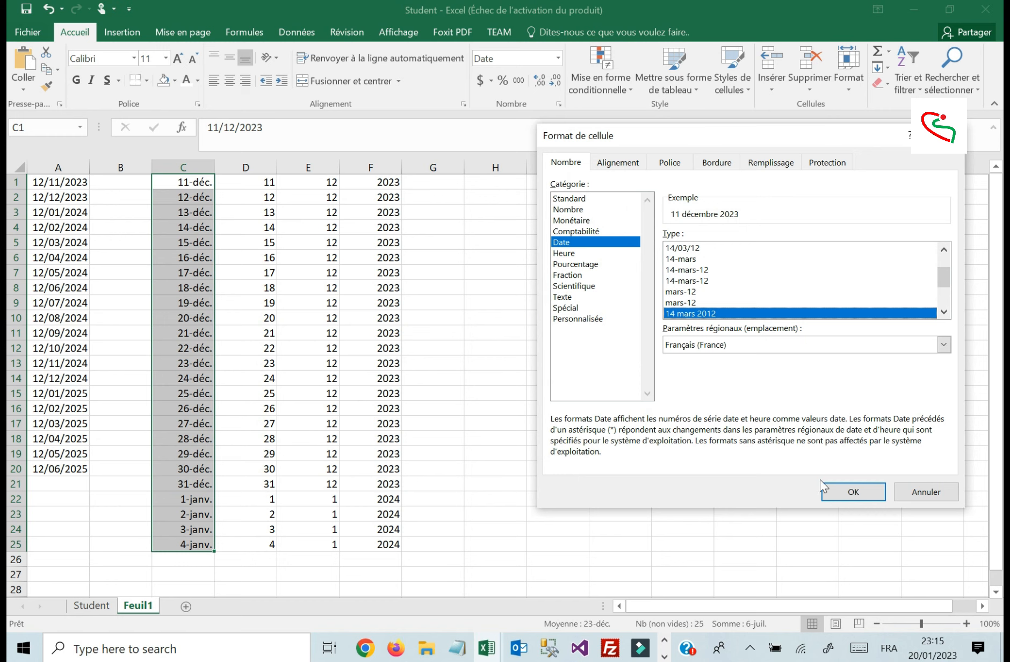
click(842, 491)
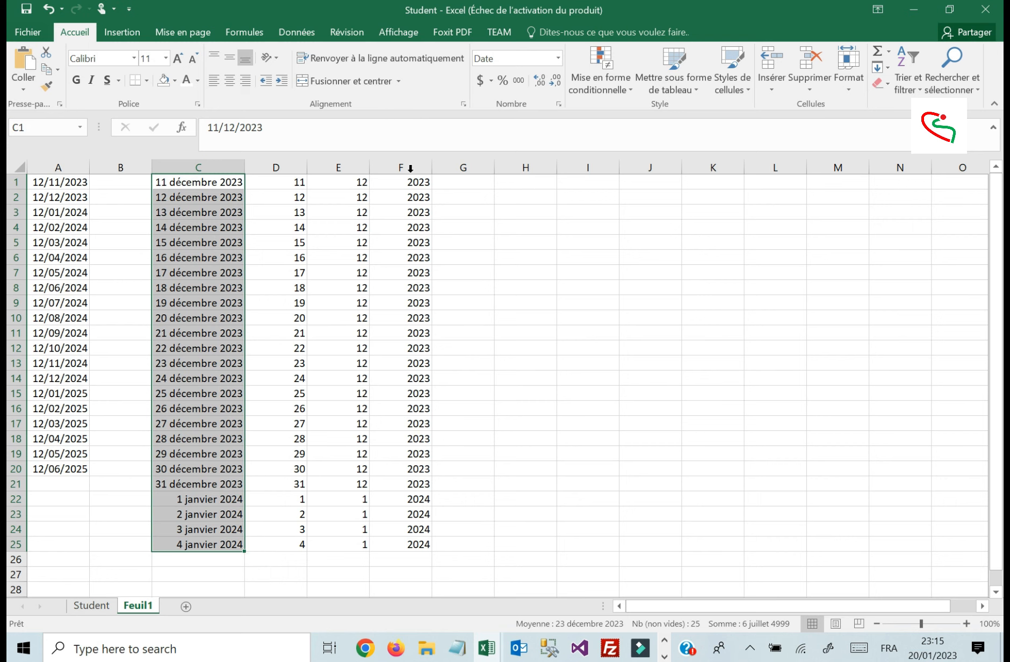
Change the date format of C1:C25 to the first 14-mars-12 type, with abbreviated month and two-digit year.
click(559, 58)
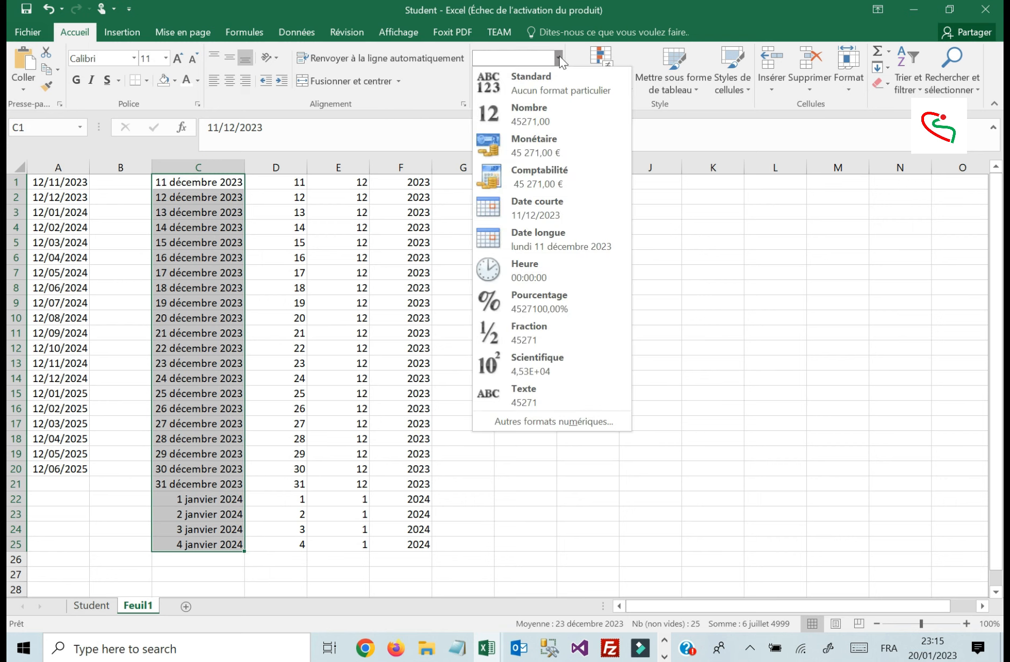
click(542, 424)
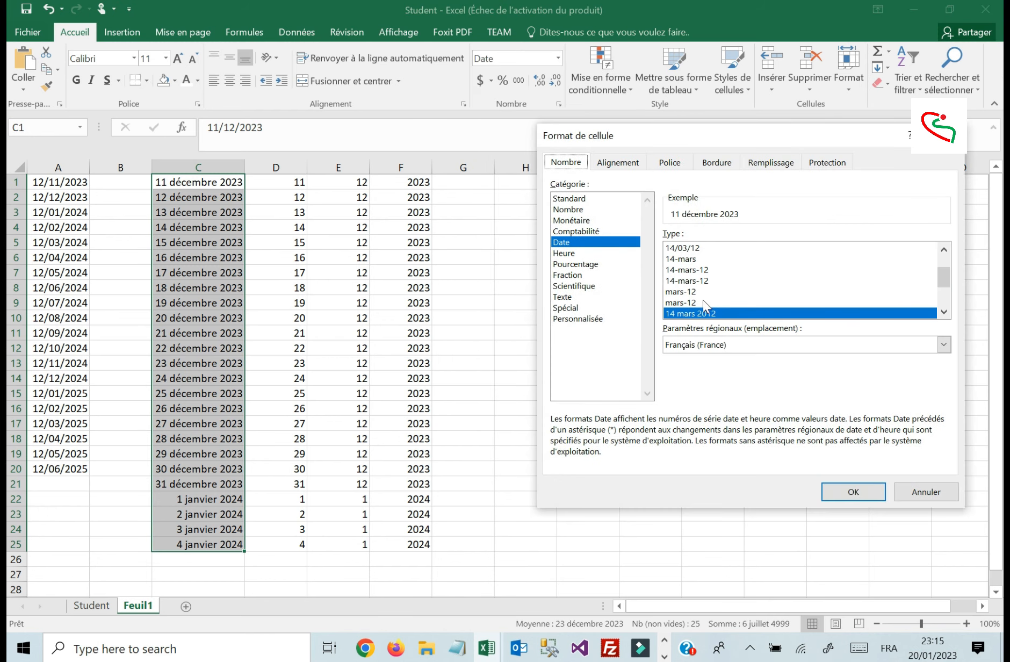
scroll(703, 299, up, 1)
scroll(709, 311, down, 1)
click(709, 270)
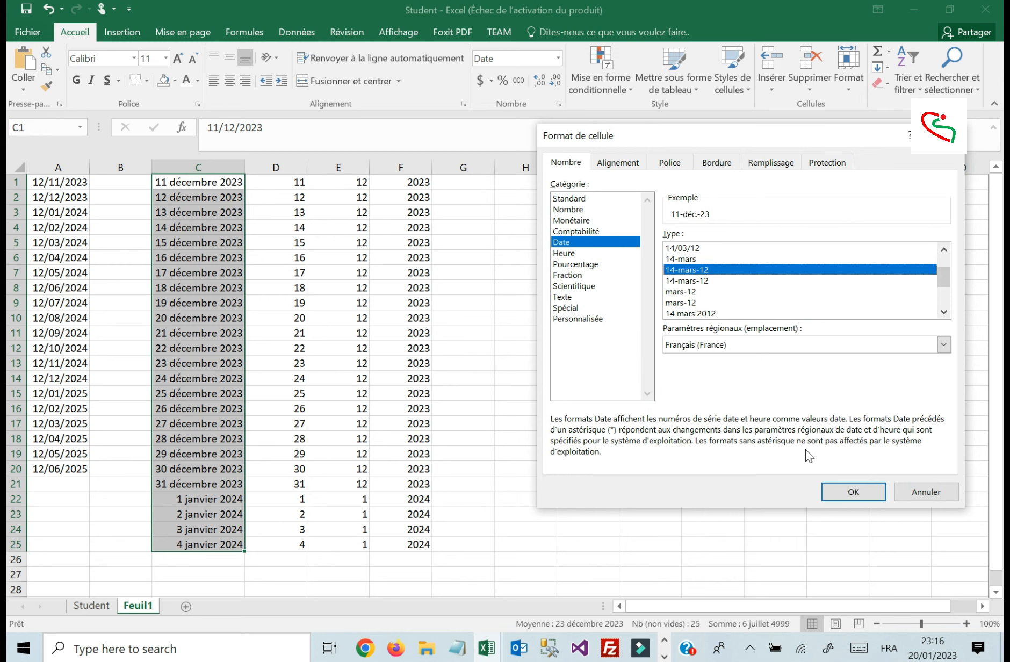
click(853, 492)
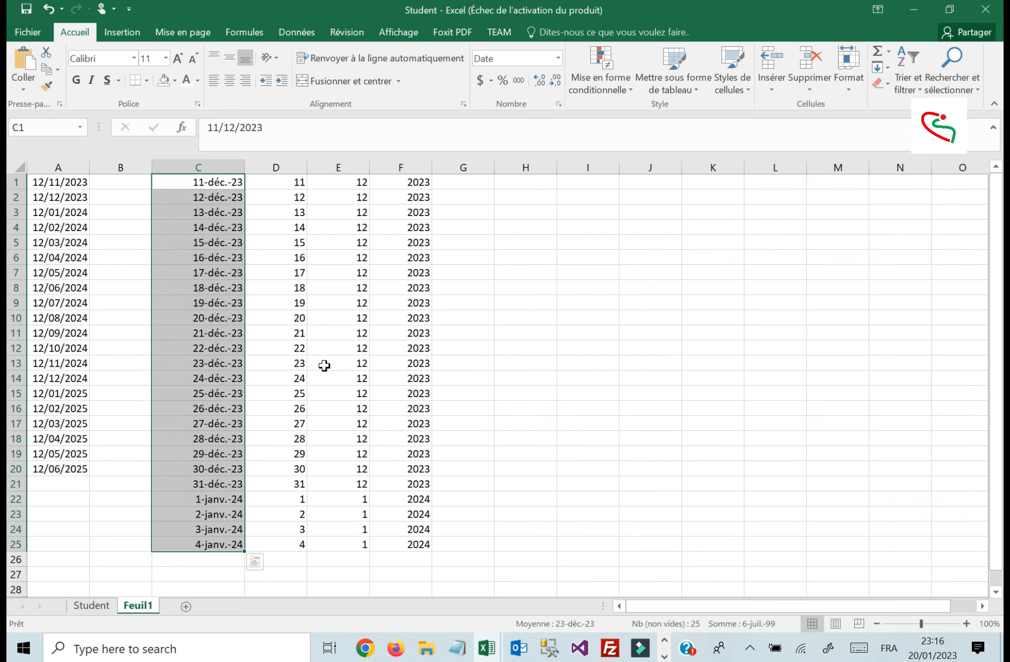